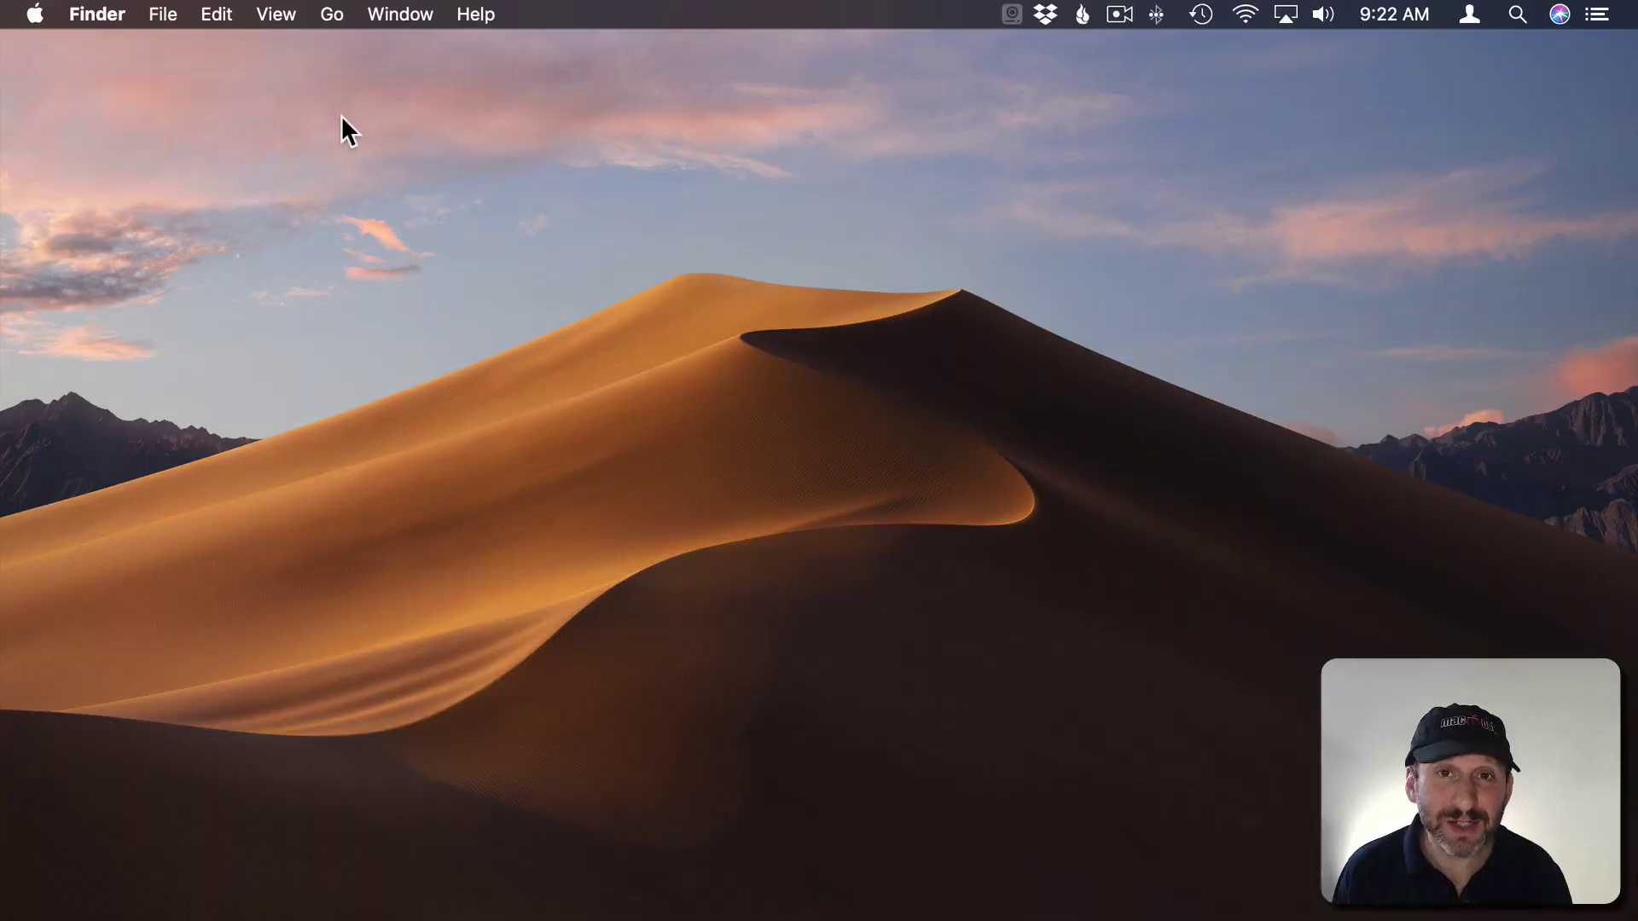
Open System Preferences, go to Mission Control and bring up the Active Screen Corners sheet
click(35, 15)
click(79, 89)
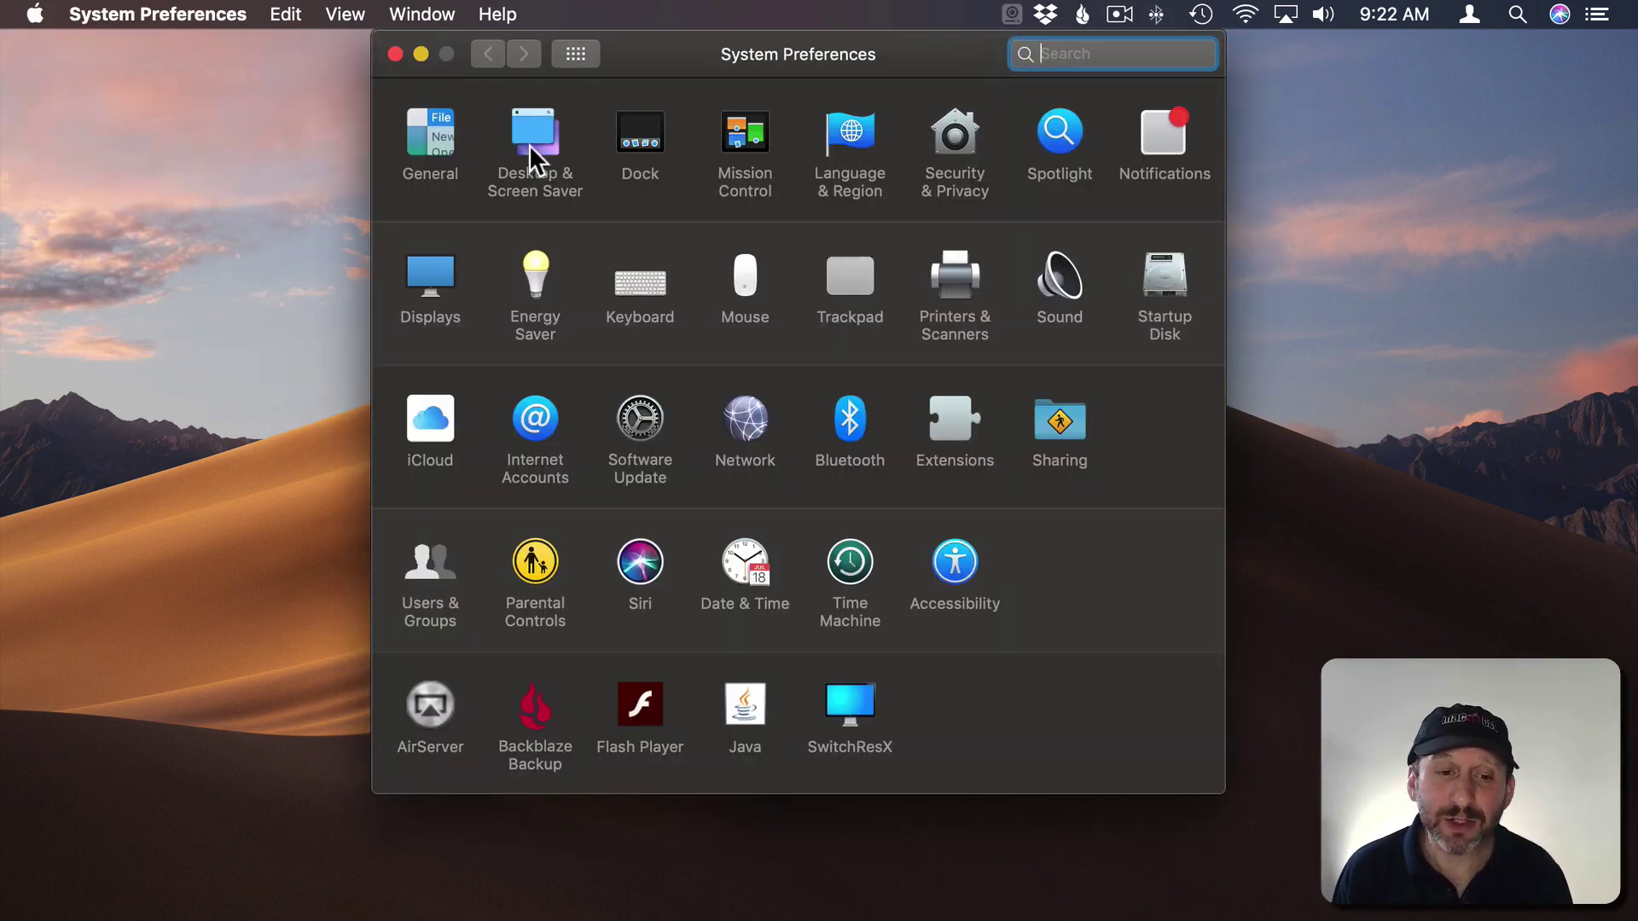
click(739, 128)
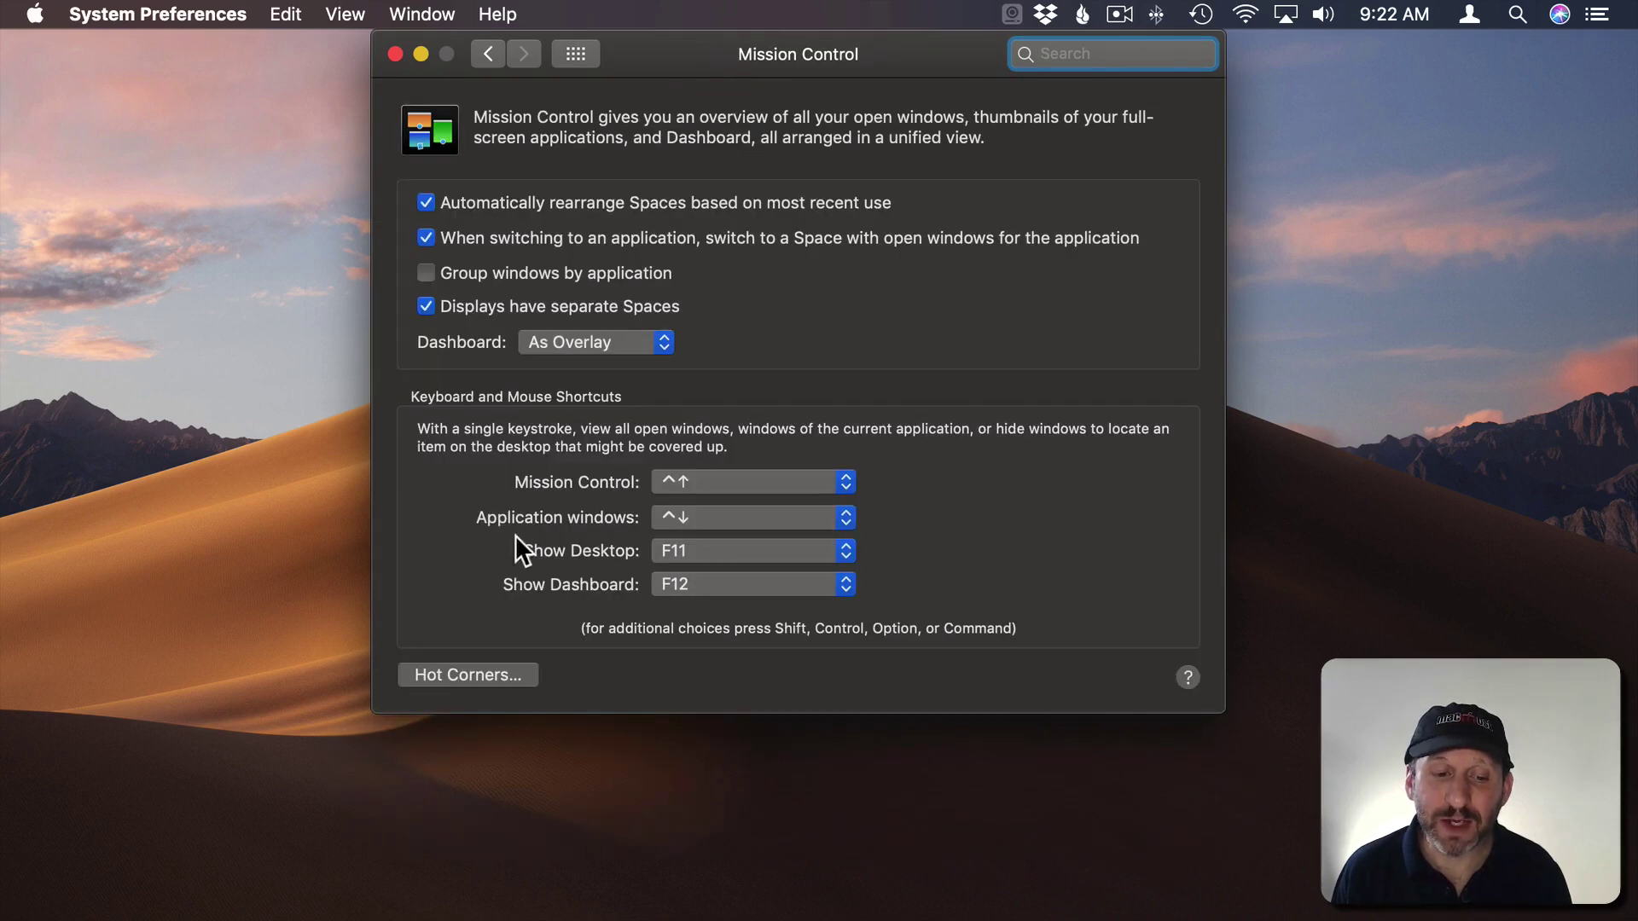
click(474, 674)
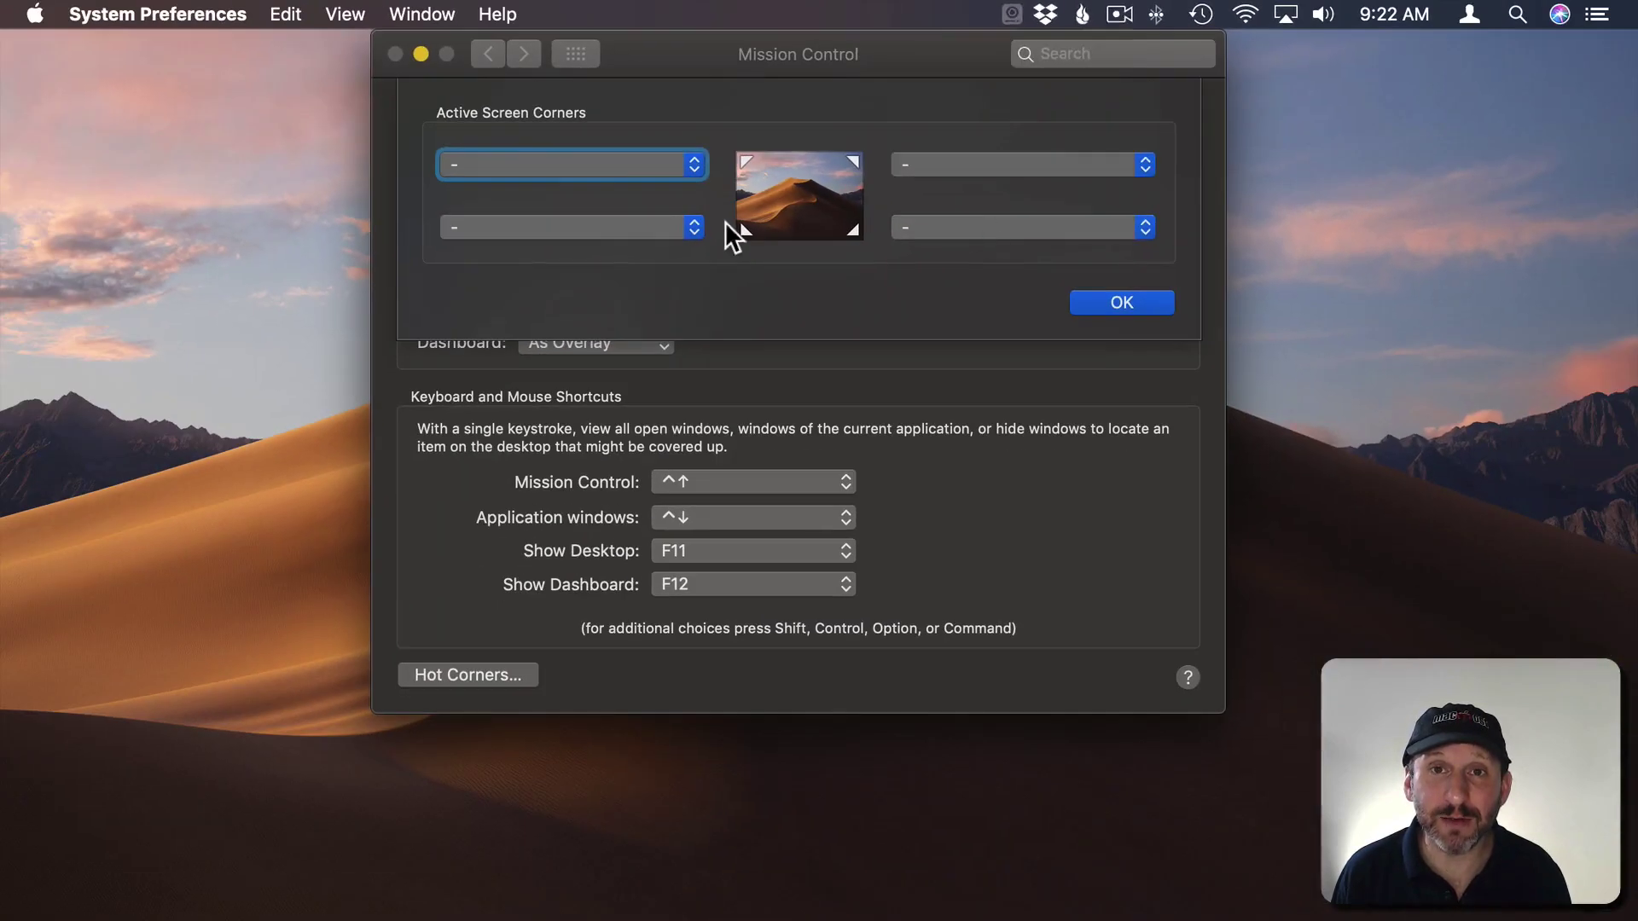
Assign Launchpad to the bottom-left hot corner, leaving the other corners unassigned
click(1148, 448)
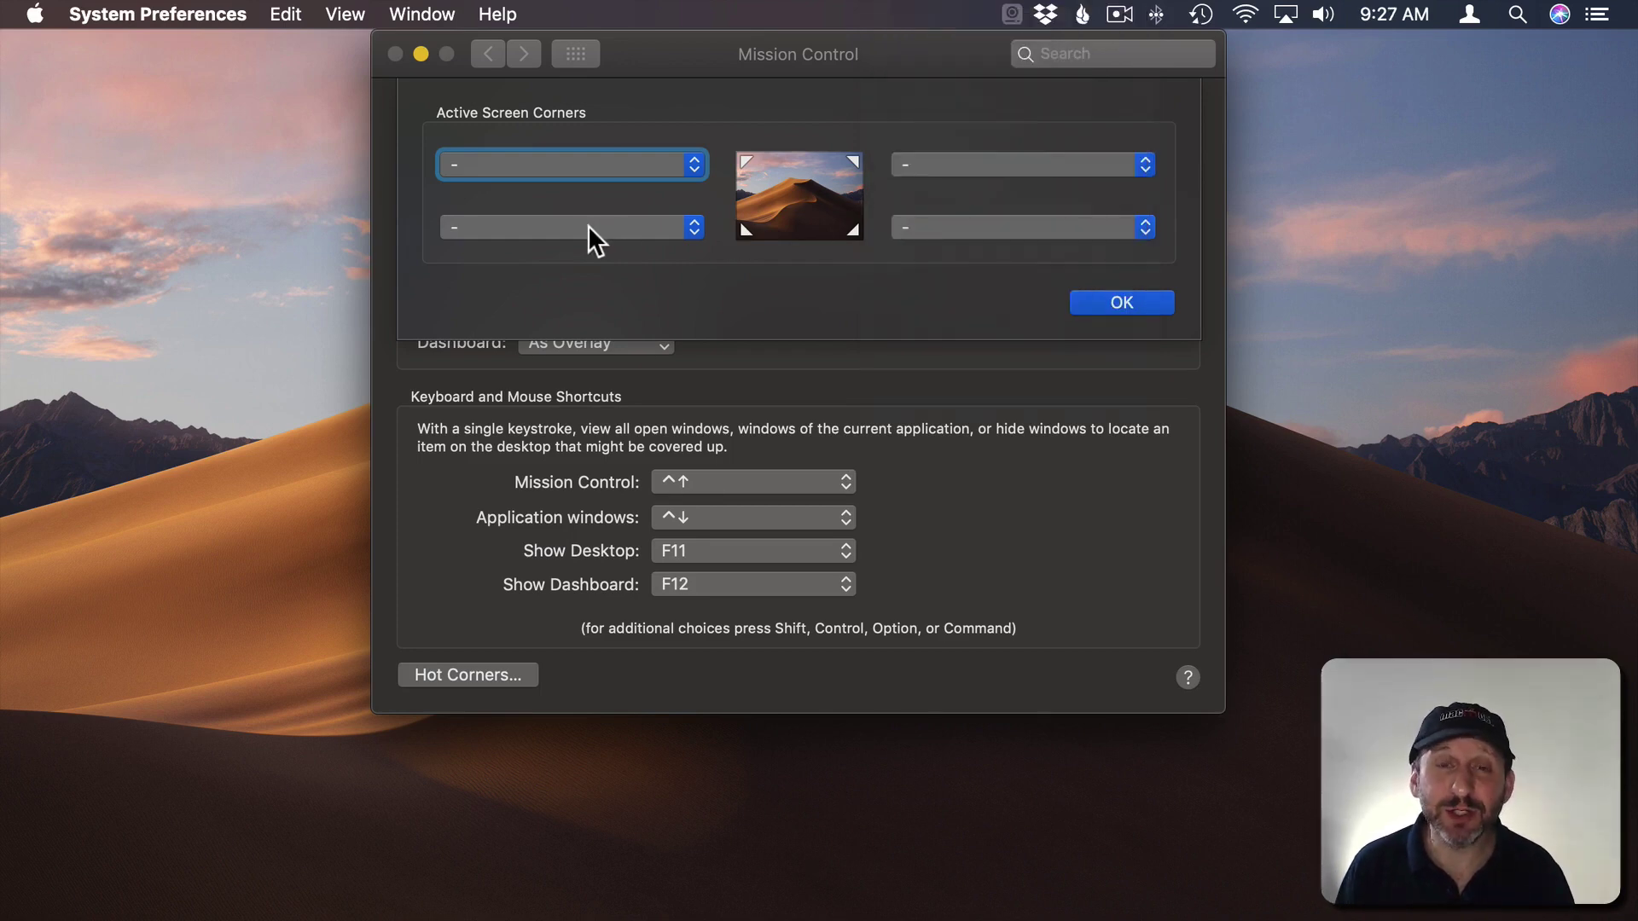
click(587, 226)
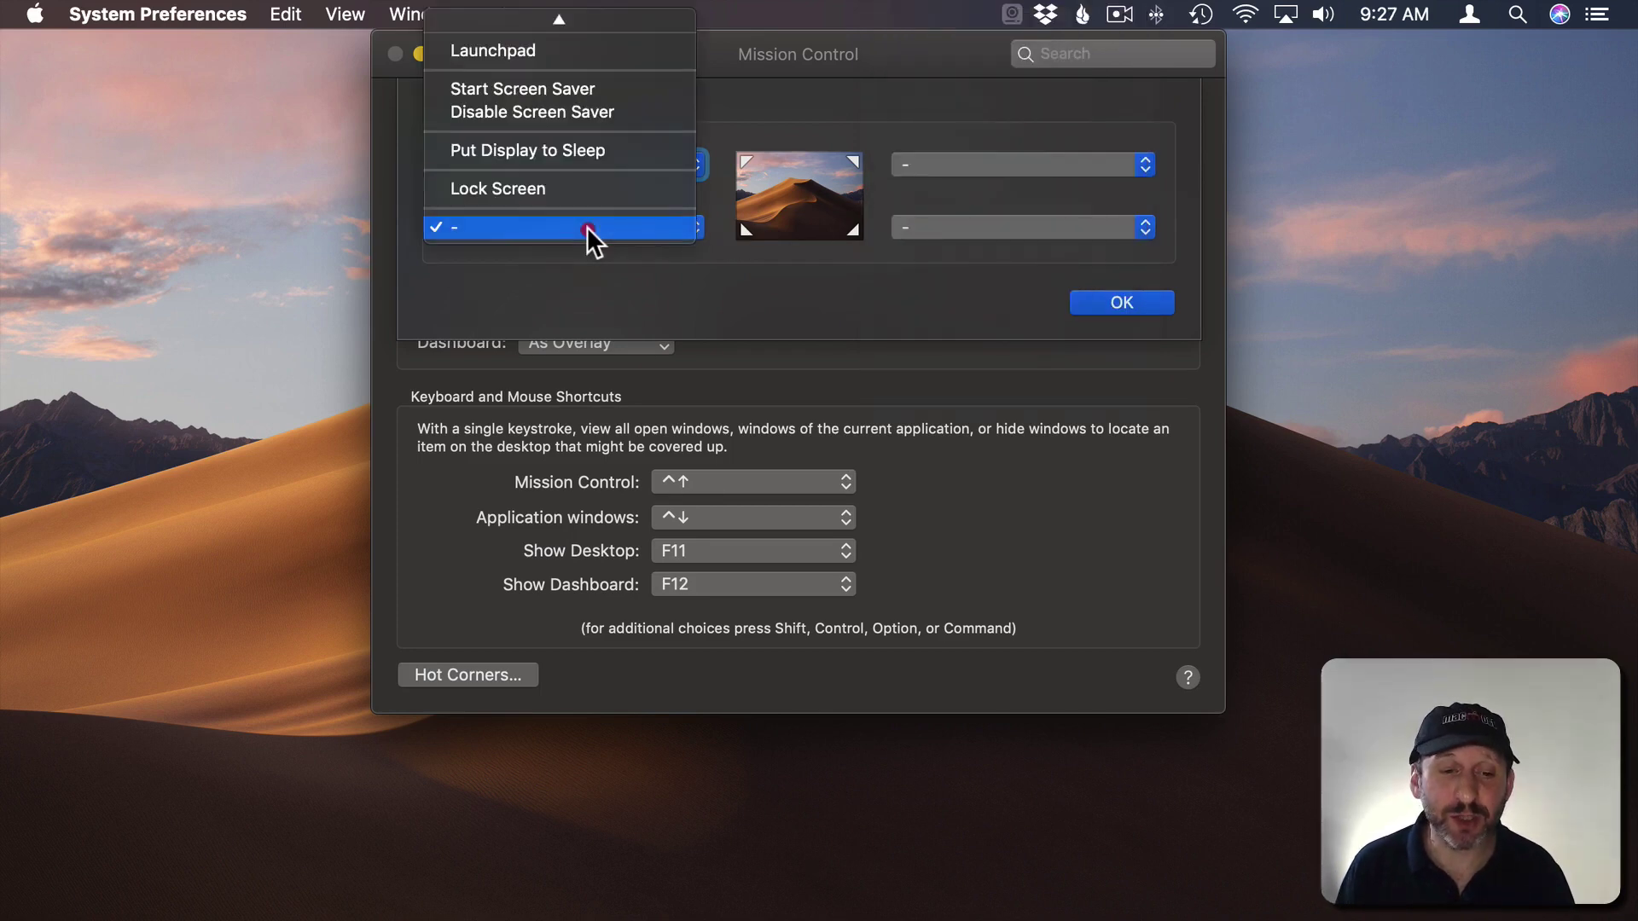
click(539, 47)
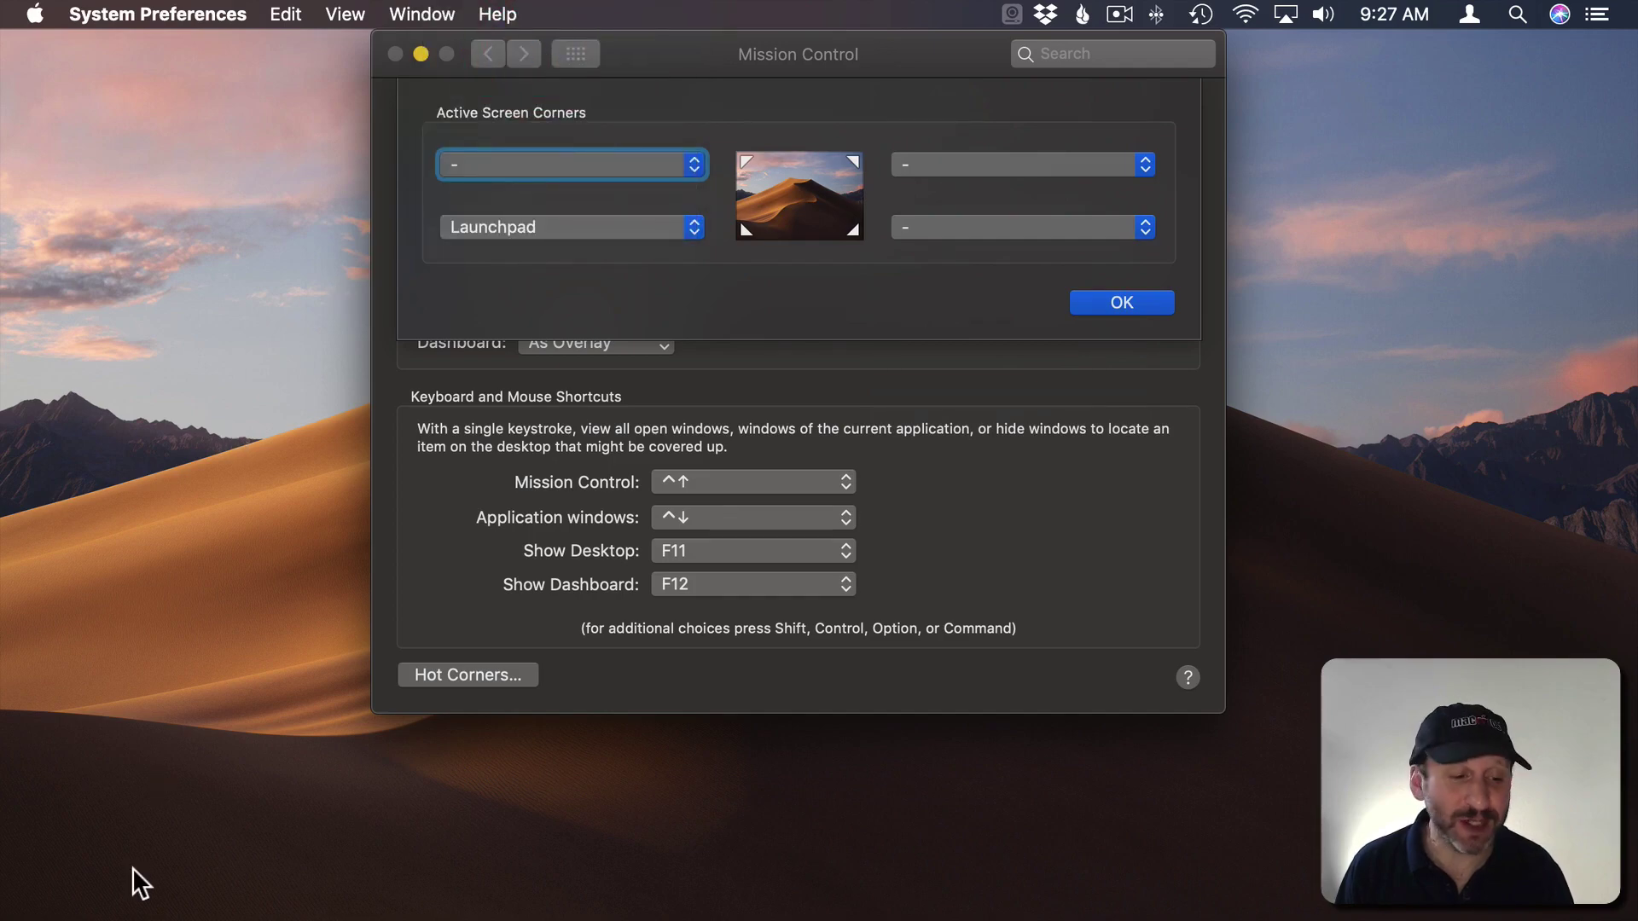
Trigger Launchpad from the bottom-left corner, dismiss it, then trigger it once more
mouse_move(0, 920)
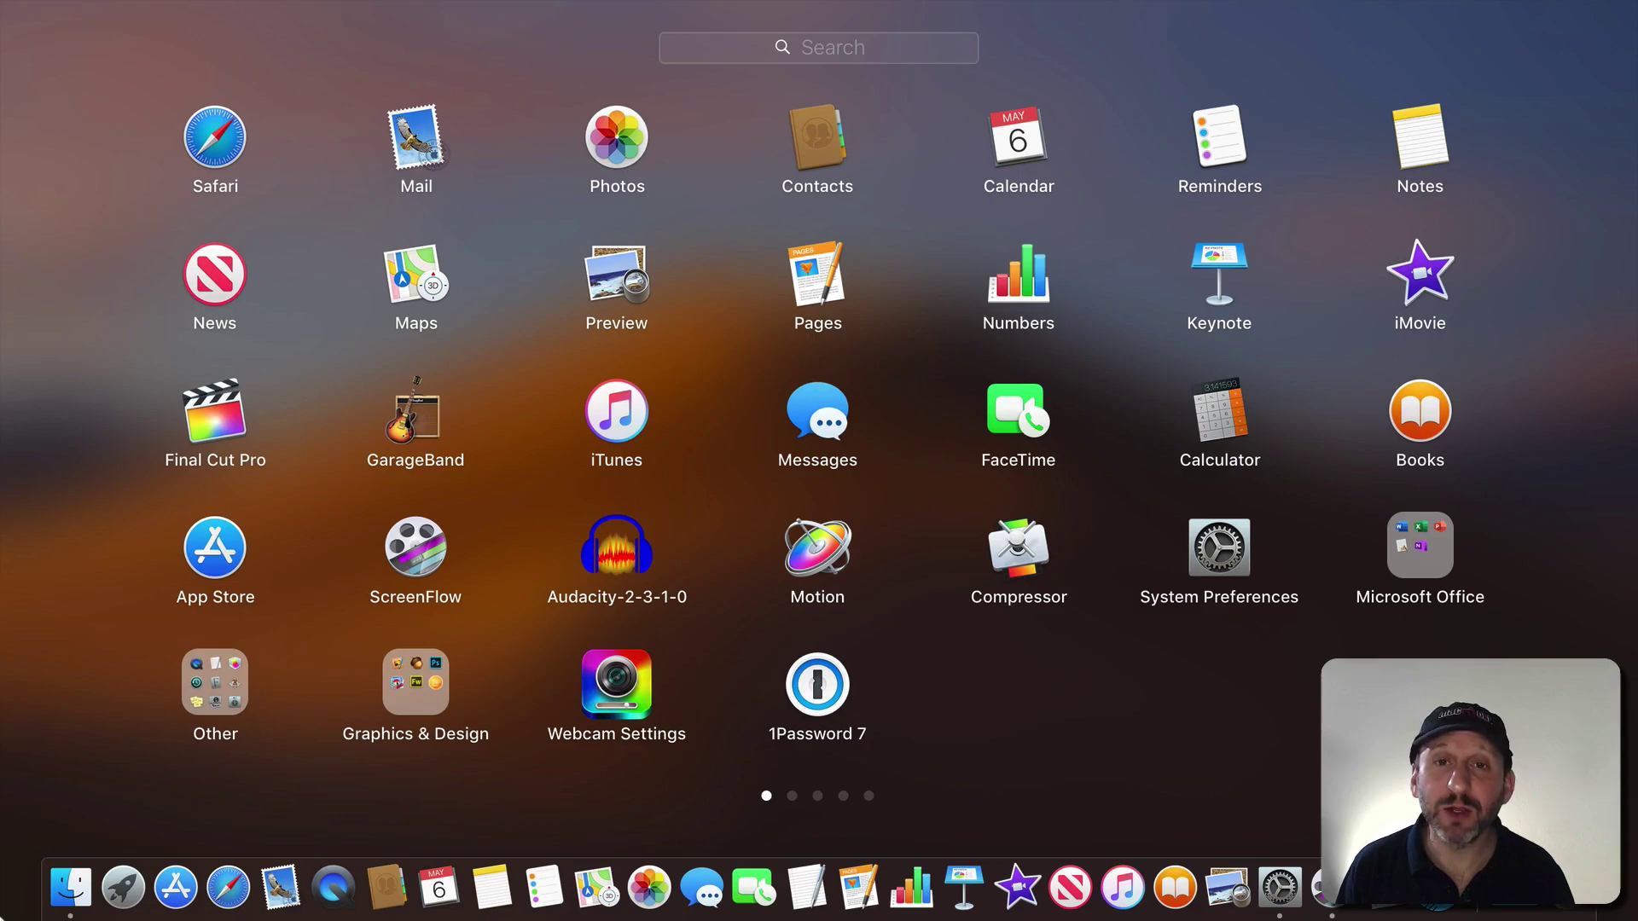
click(616, 228)
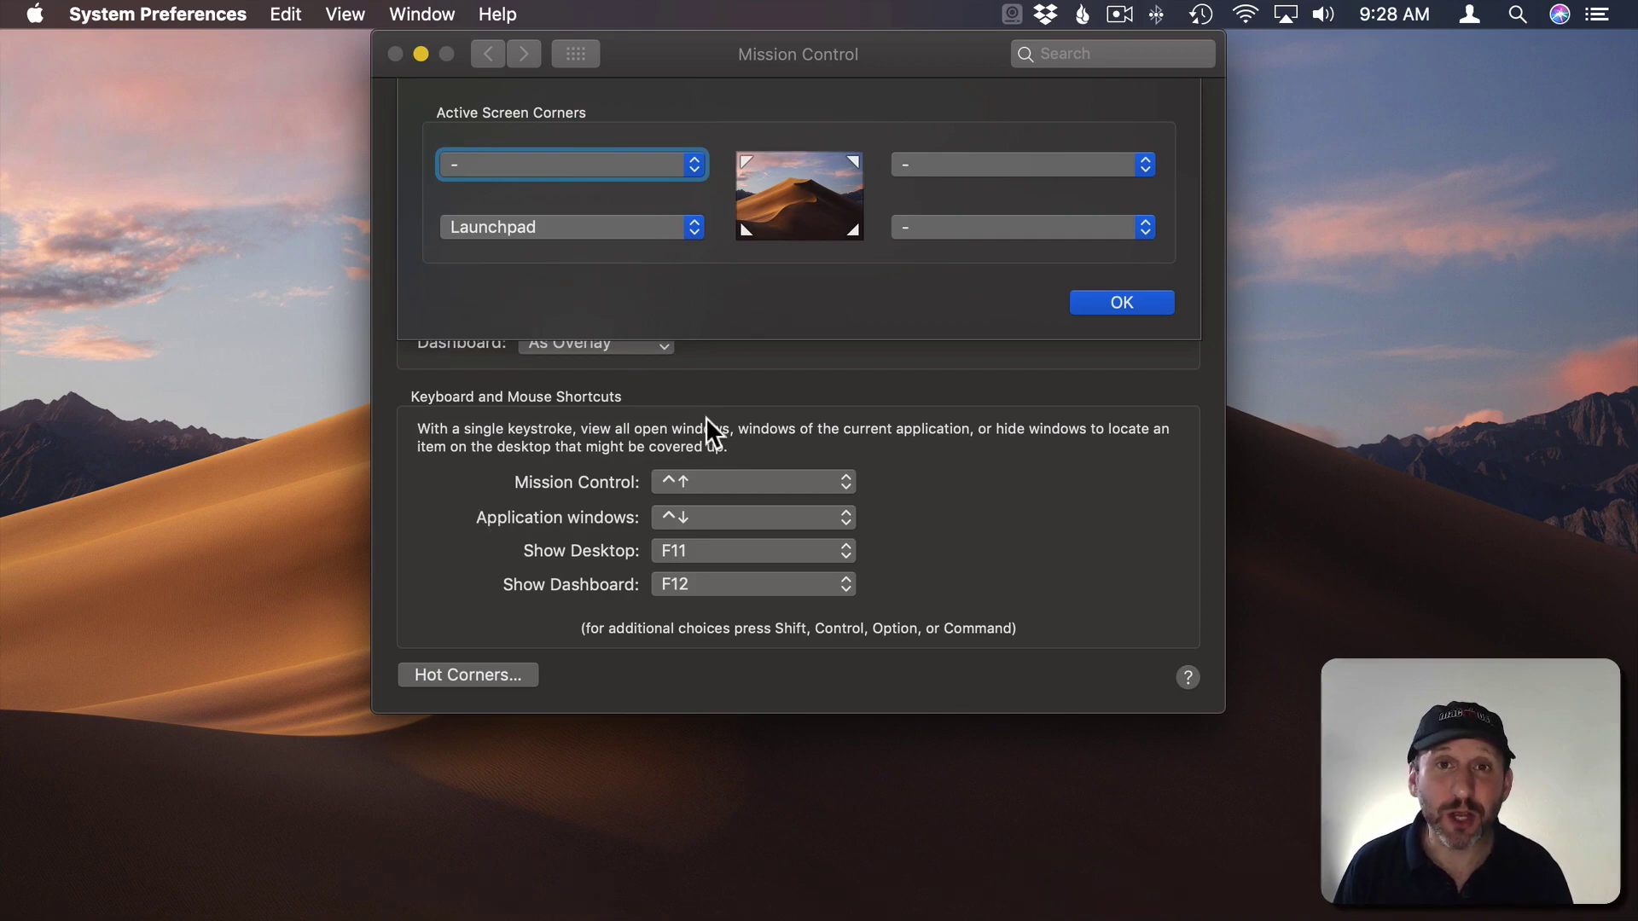
mouse_move(0, 920)
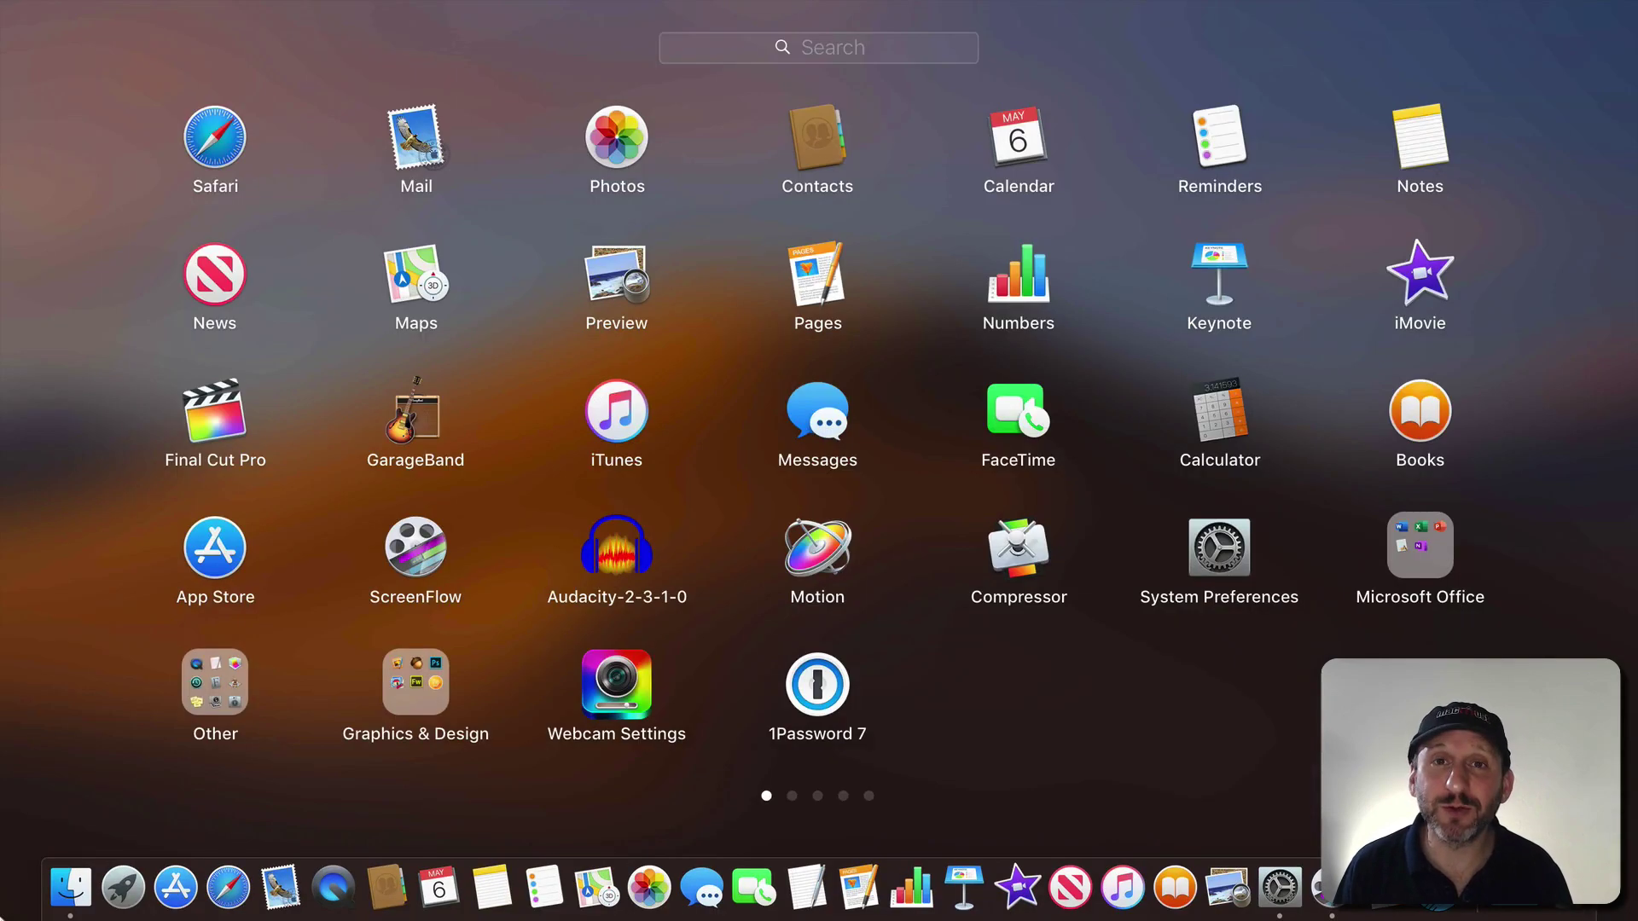
Dismiss Launchpad and set the bottom-right hot corner to Put Display to Sleep
click(510, 657)
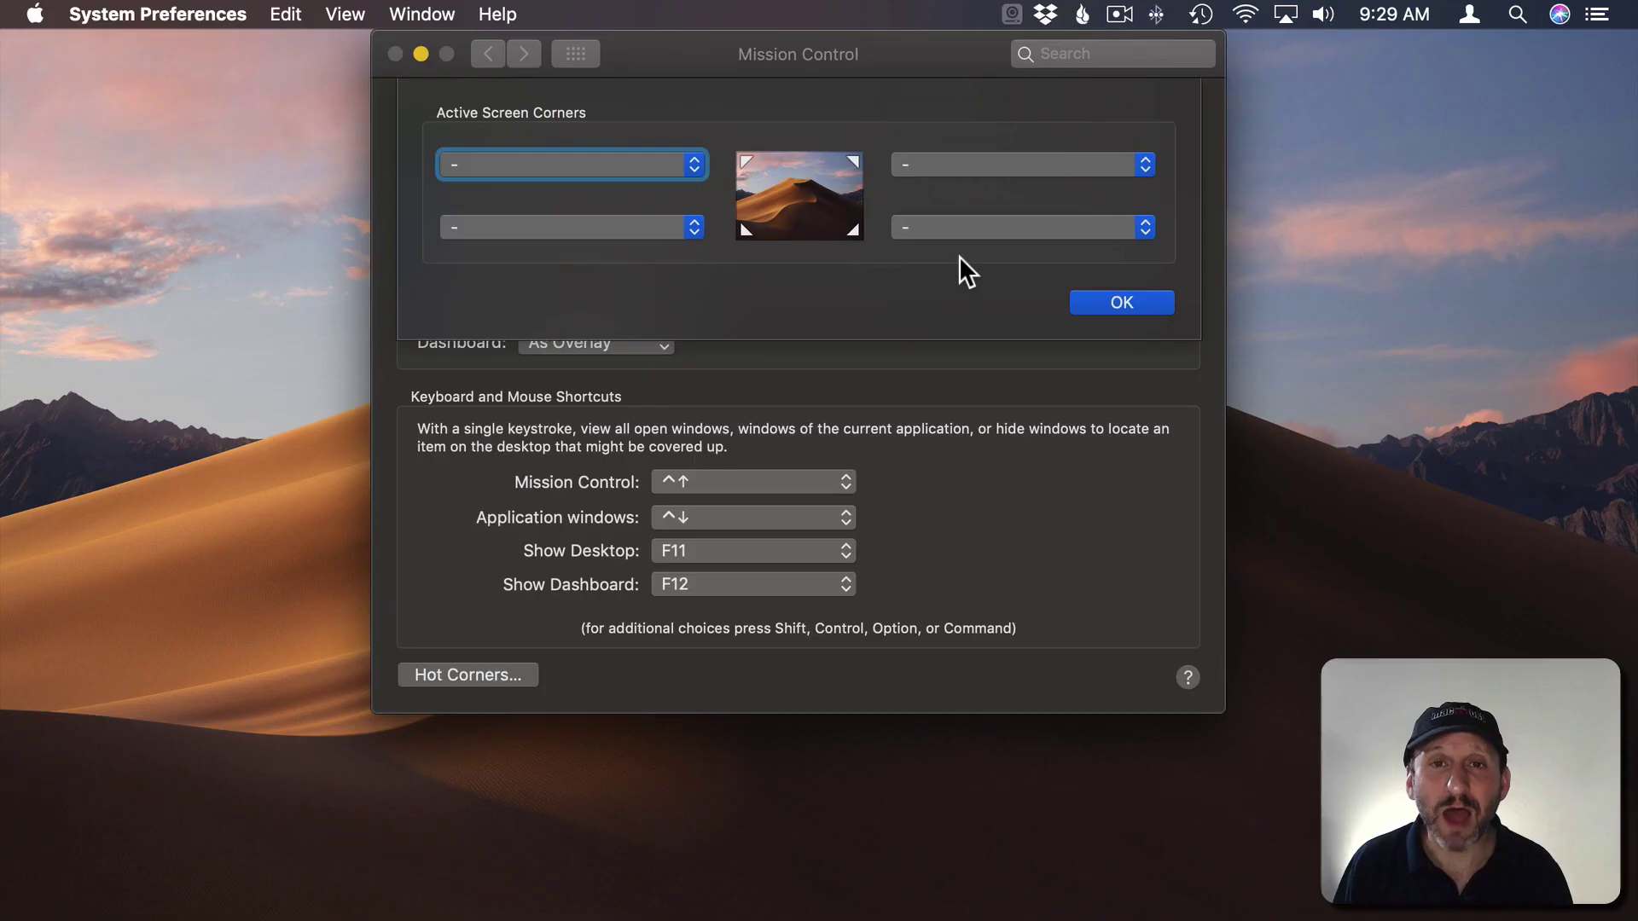
click(960, 233)
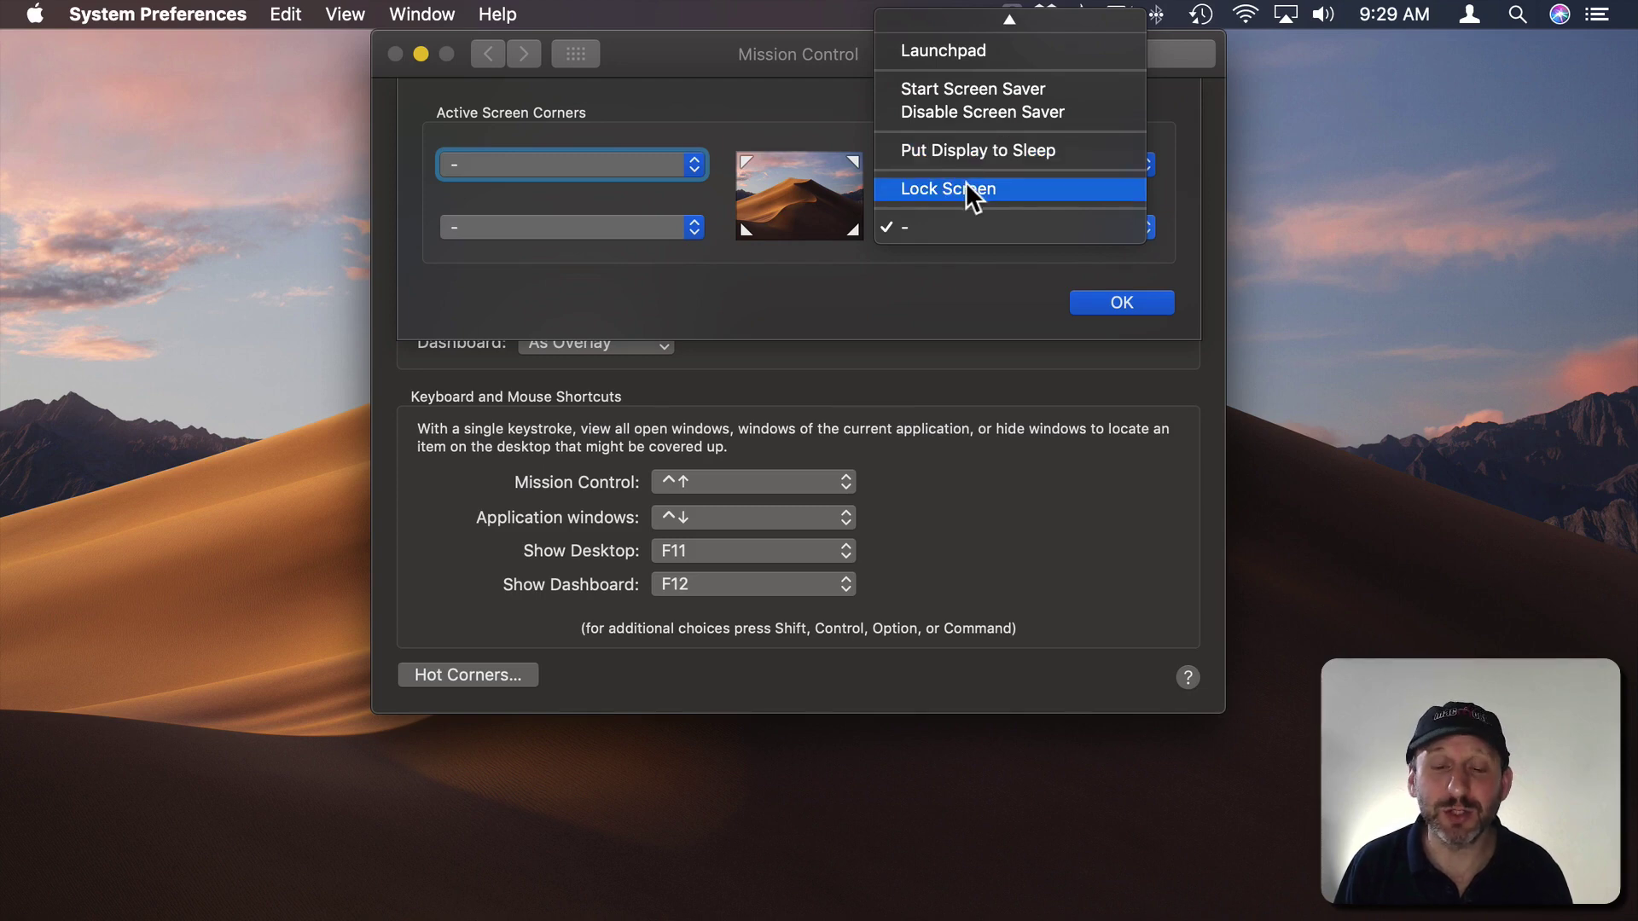
click(972, 151)
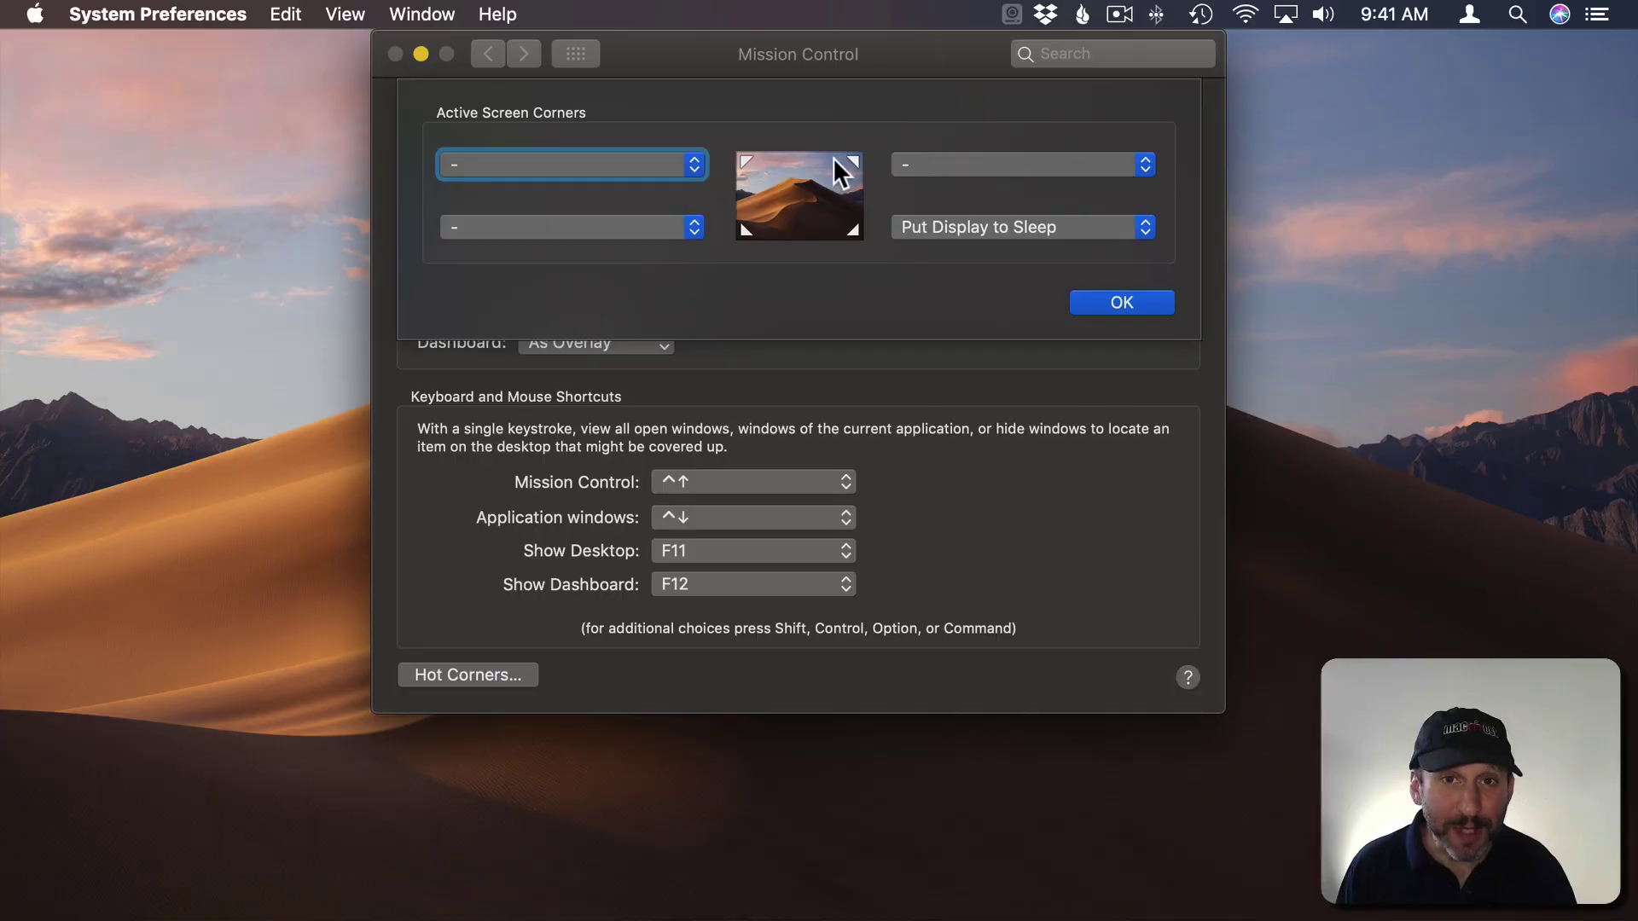
Set top-left to Mission Control, top-right to Desktop and bottom-left to Application Windows
click(699, 172)
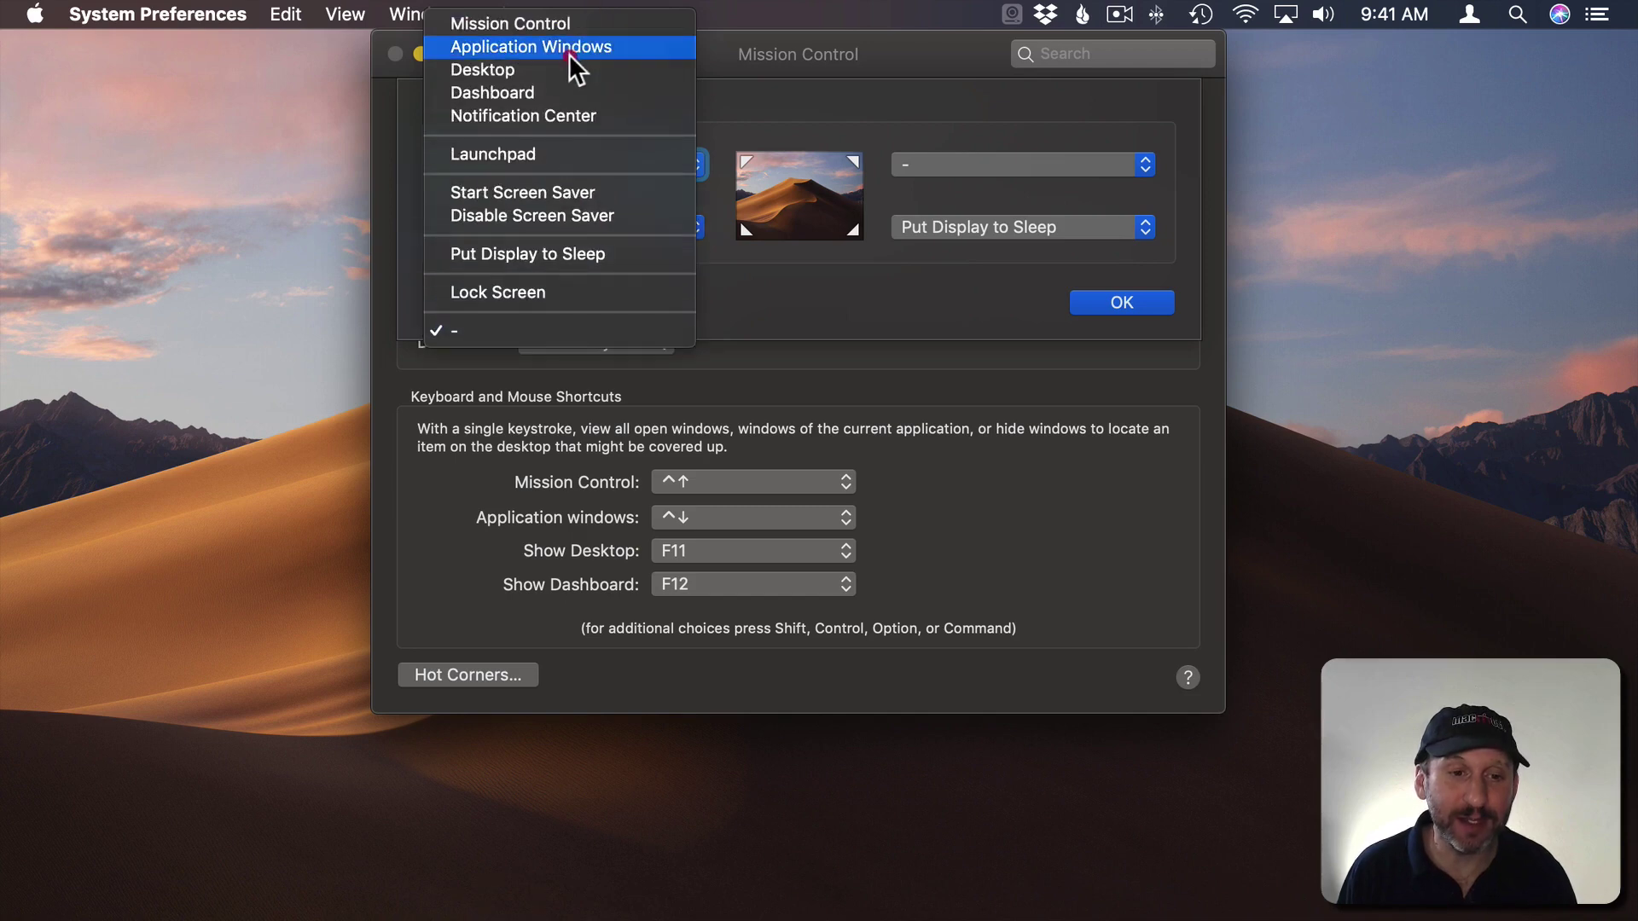
click(627, 23)
click(928, 157)
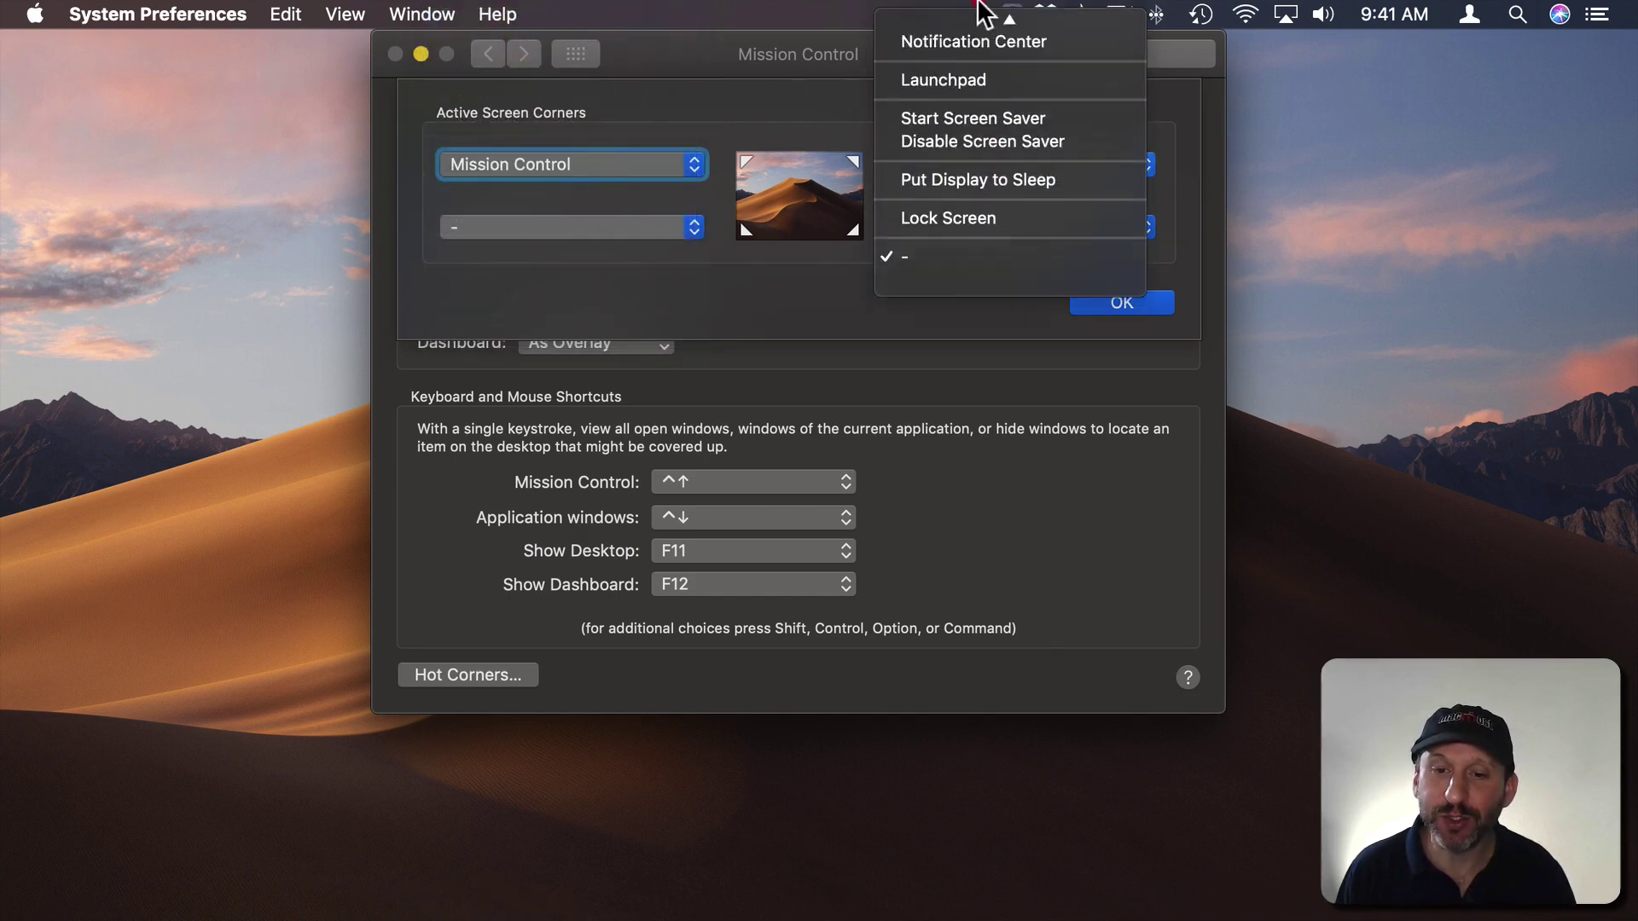
click(991, 70)
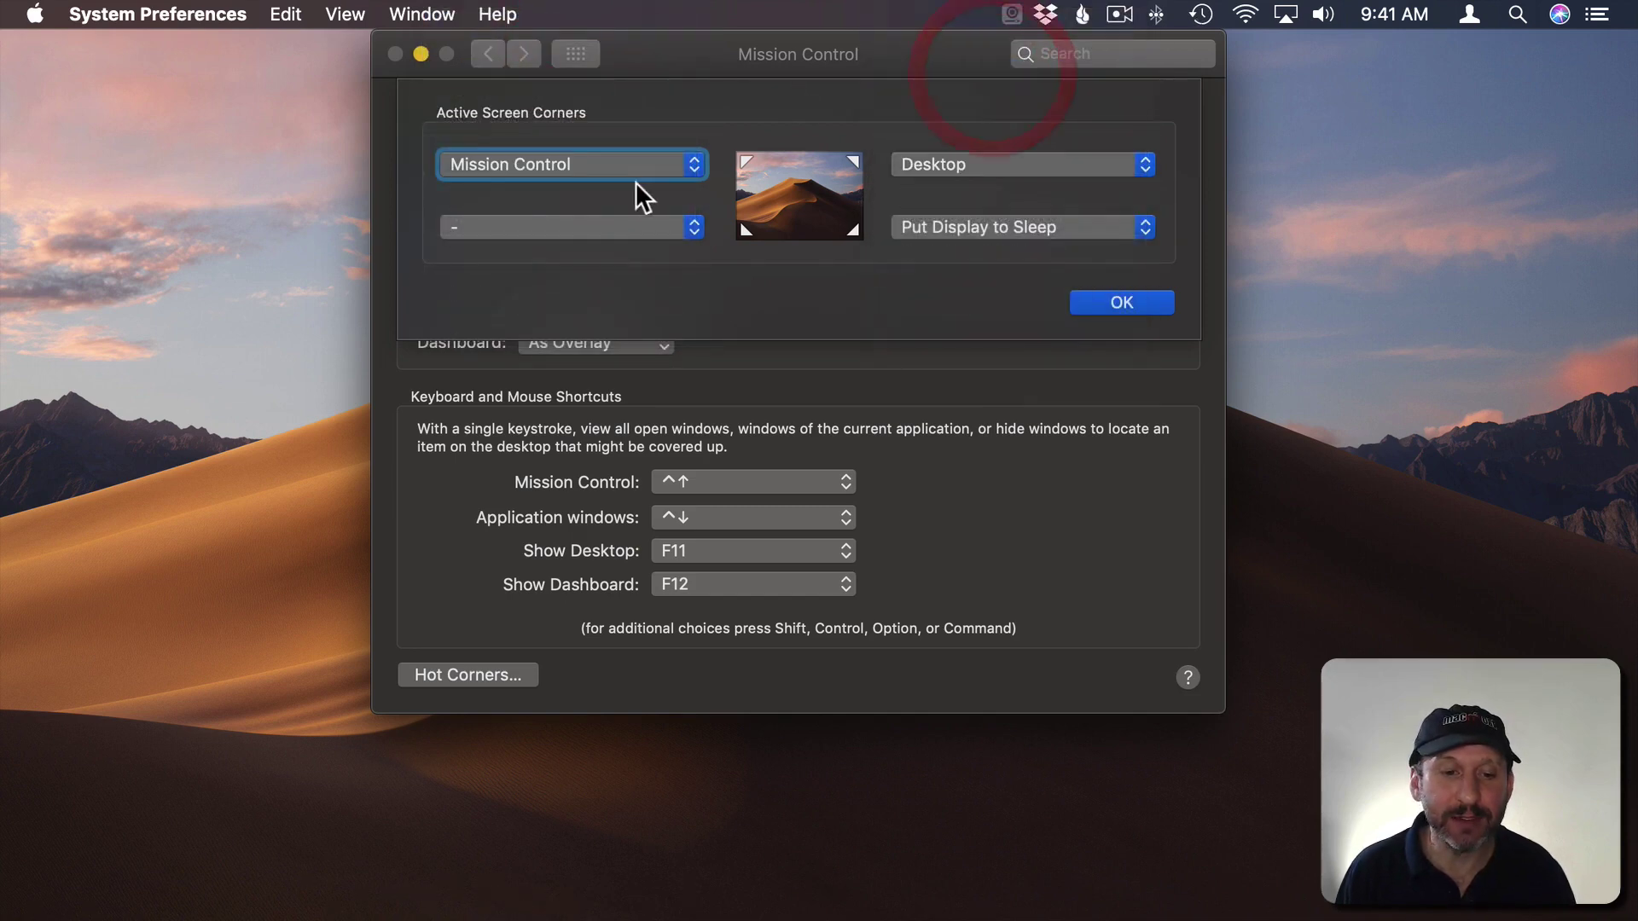
click(591, 226)
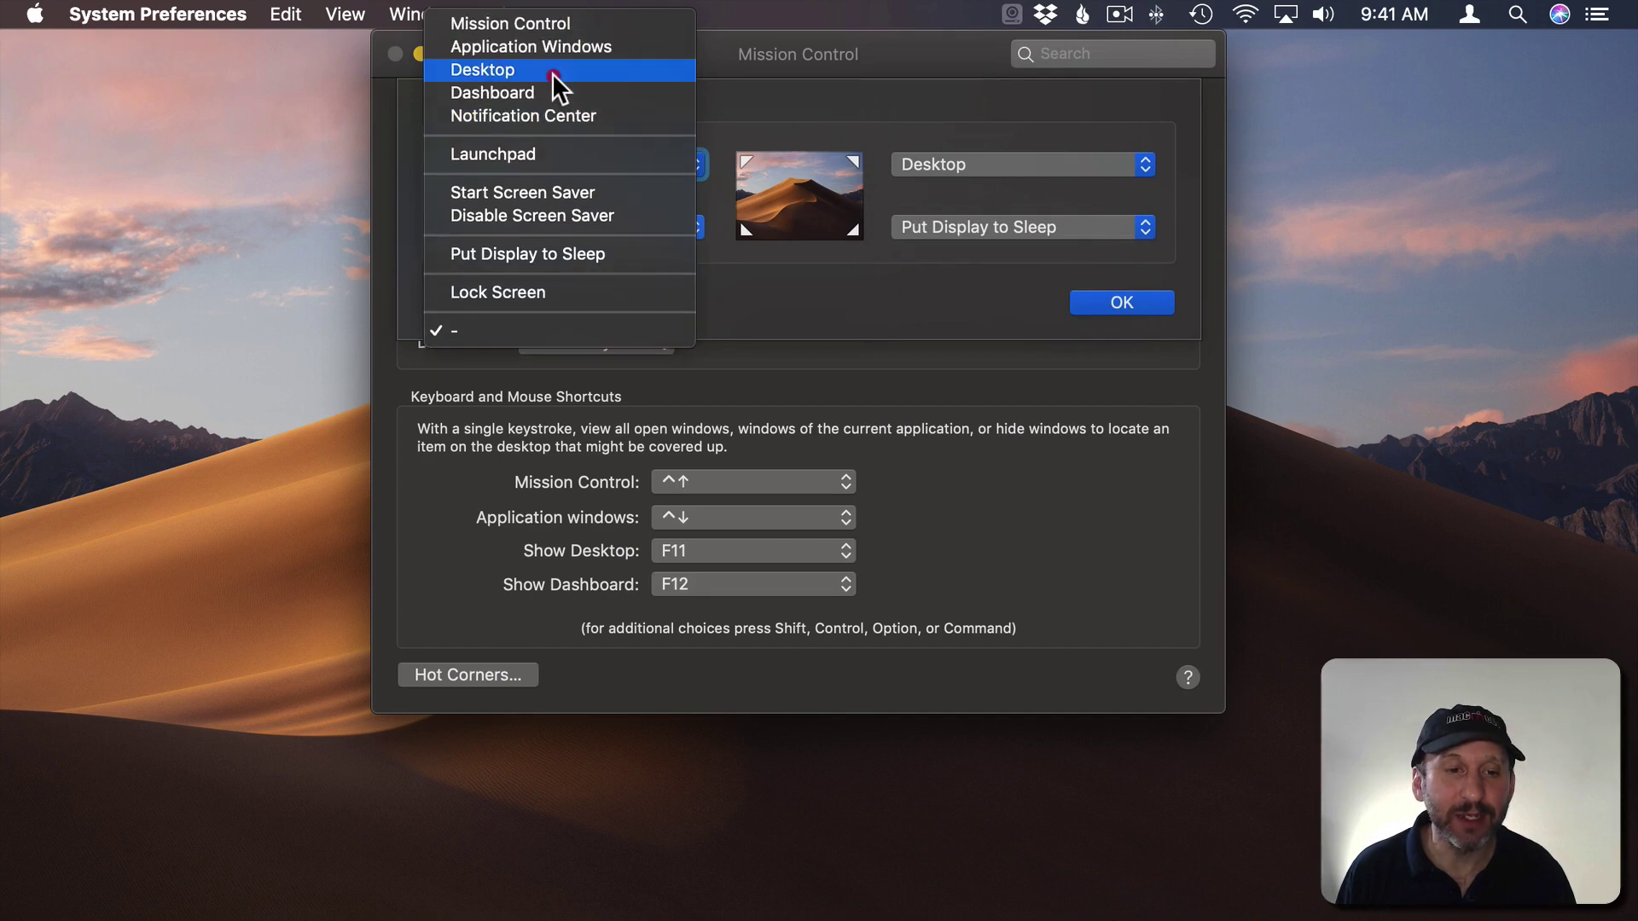
click(555, 46)
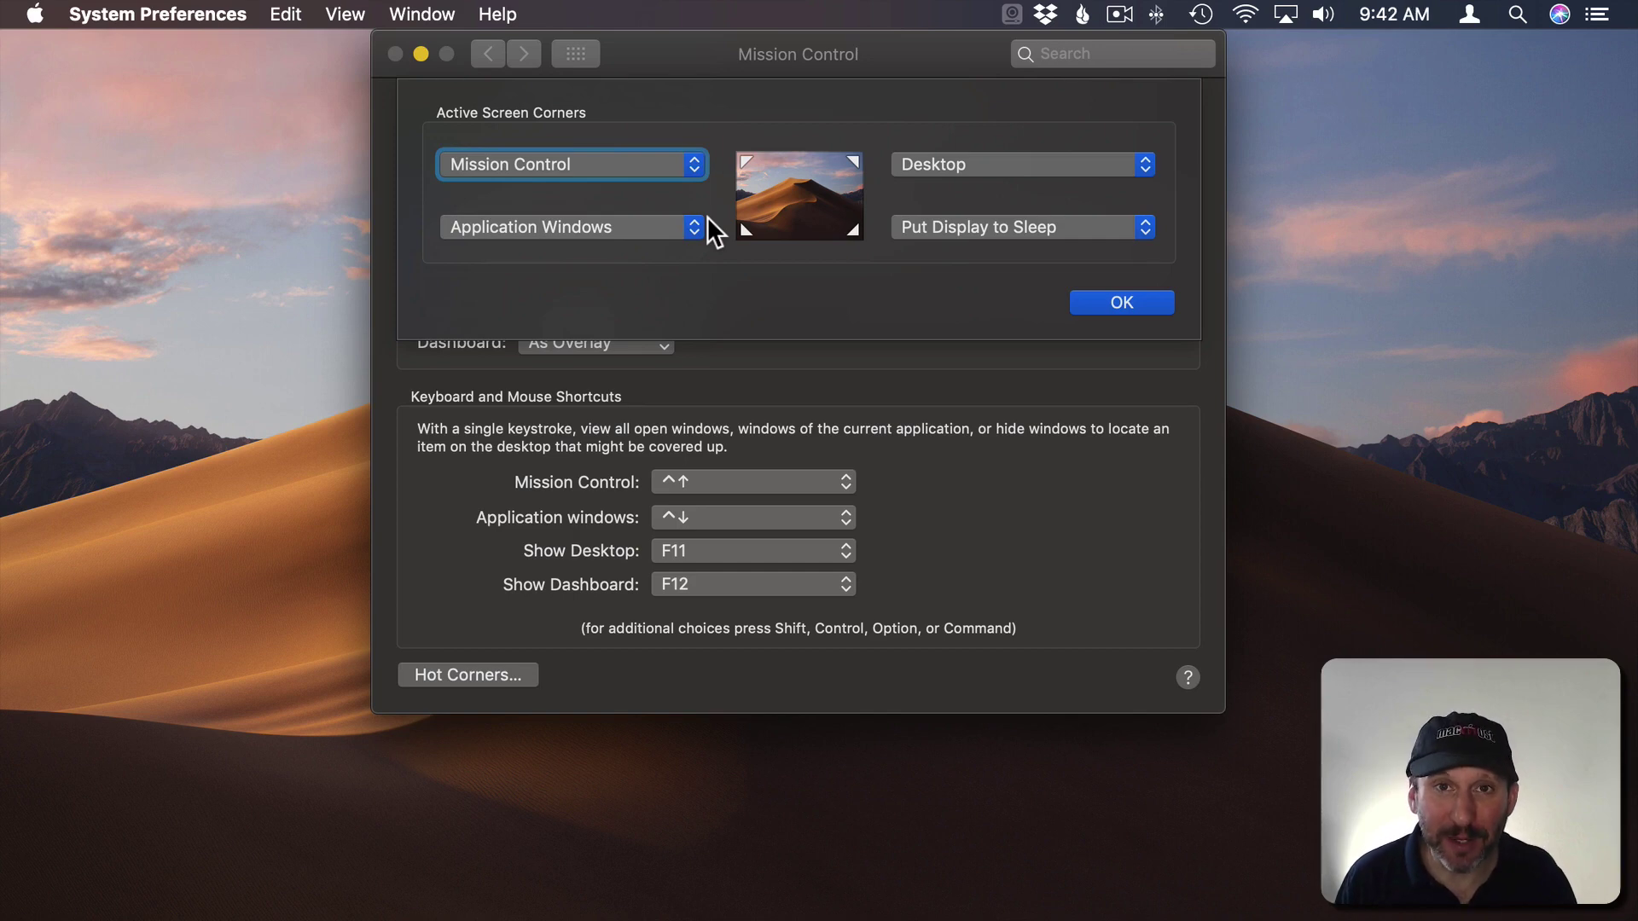
click(536, 160)
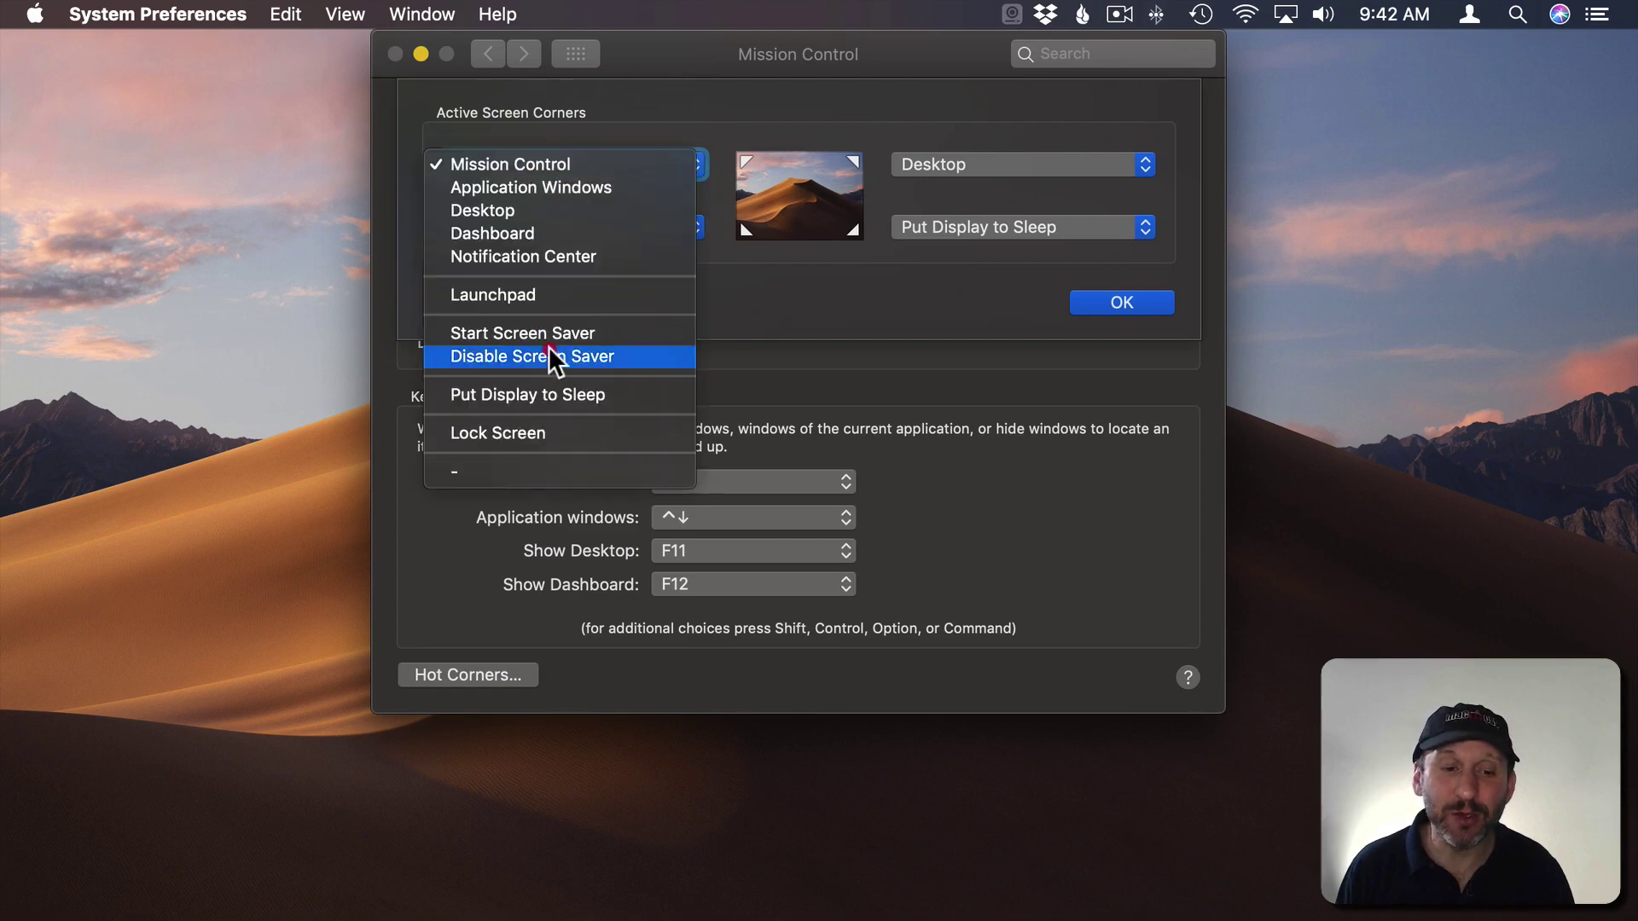
Make the top-left corner require Option+Command, reading ⌥⌘ Mission Control
key(super)
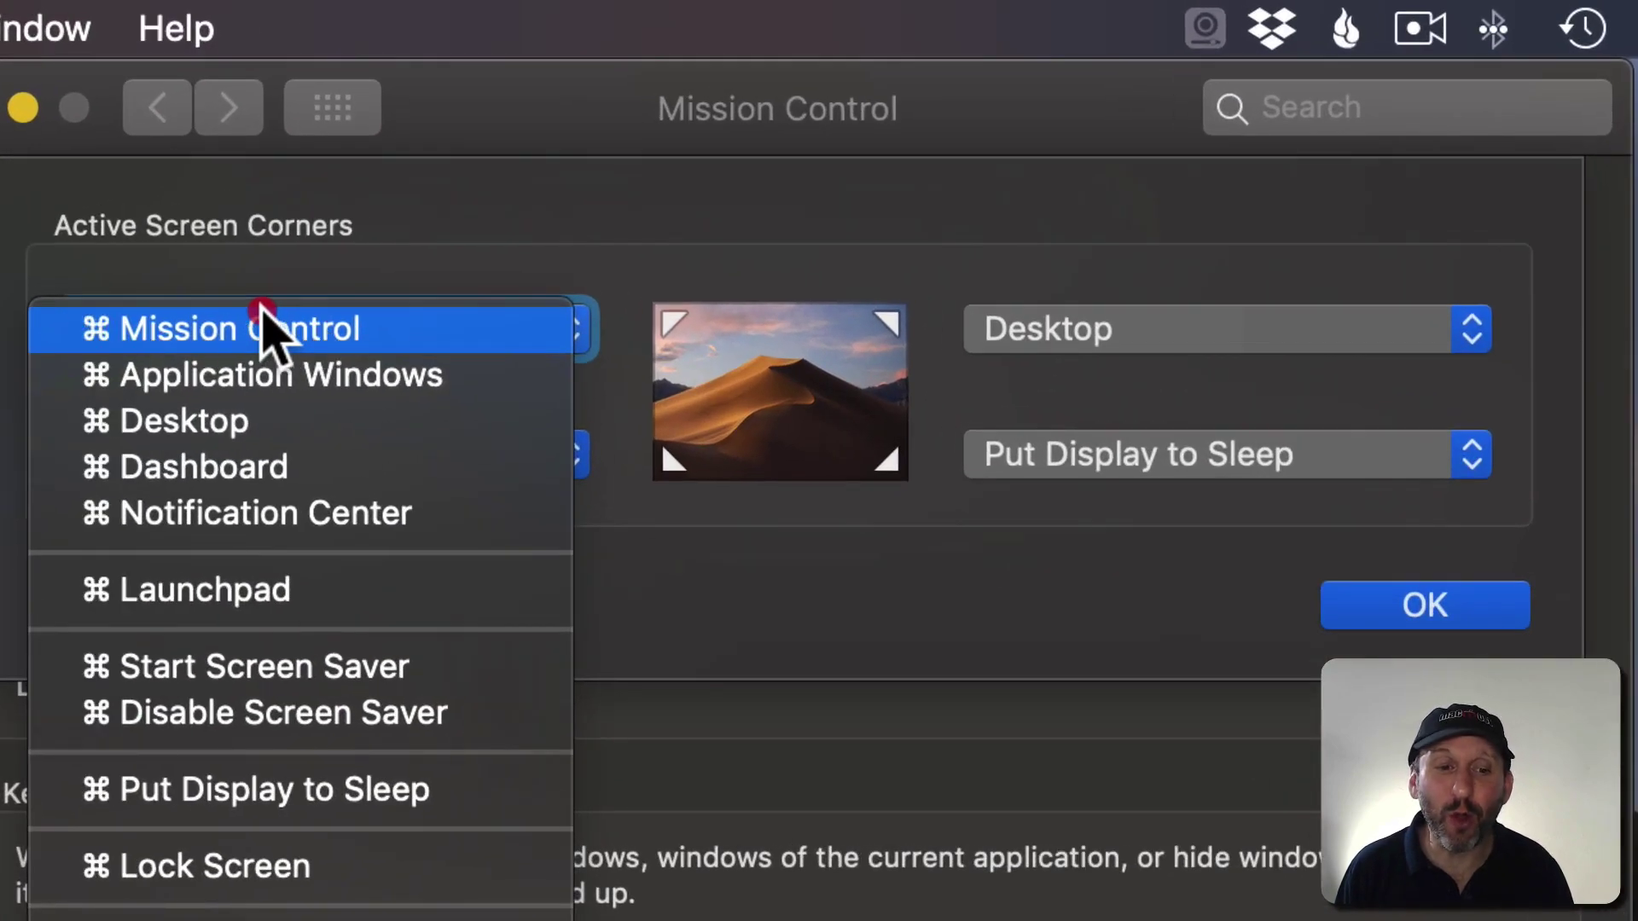
super+click(130, 333)
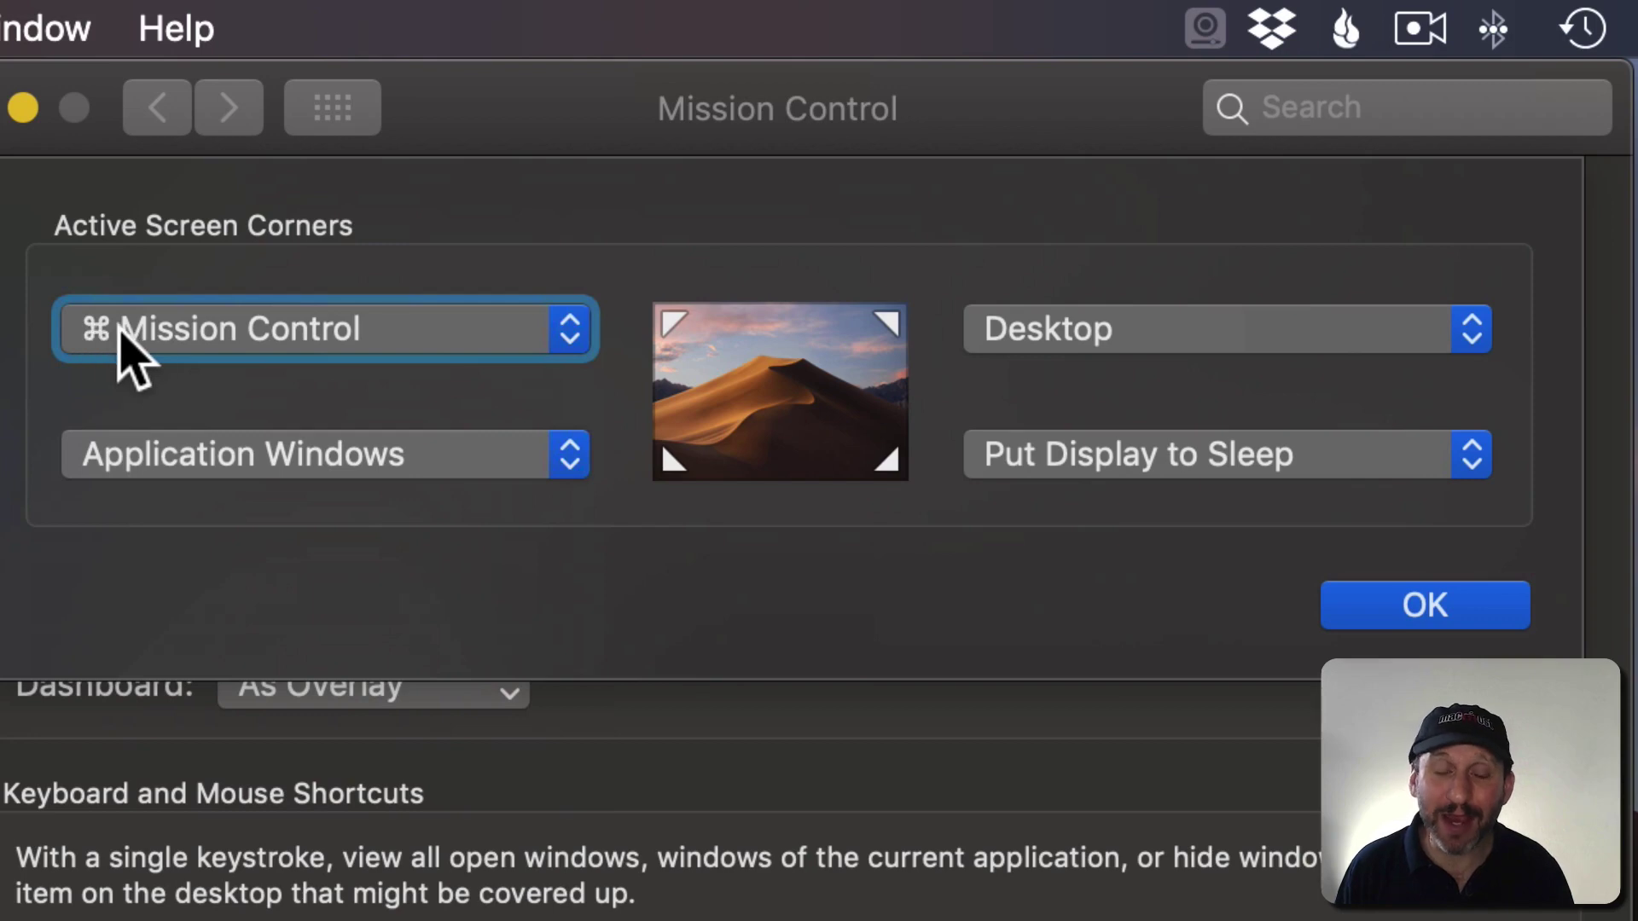
click(273, 326)
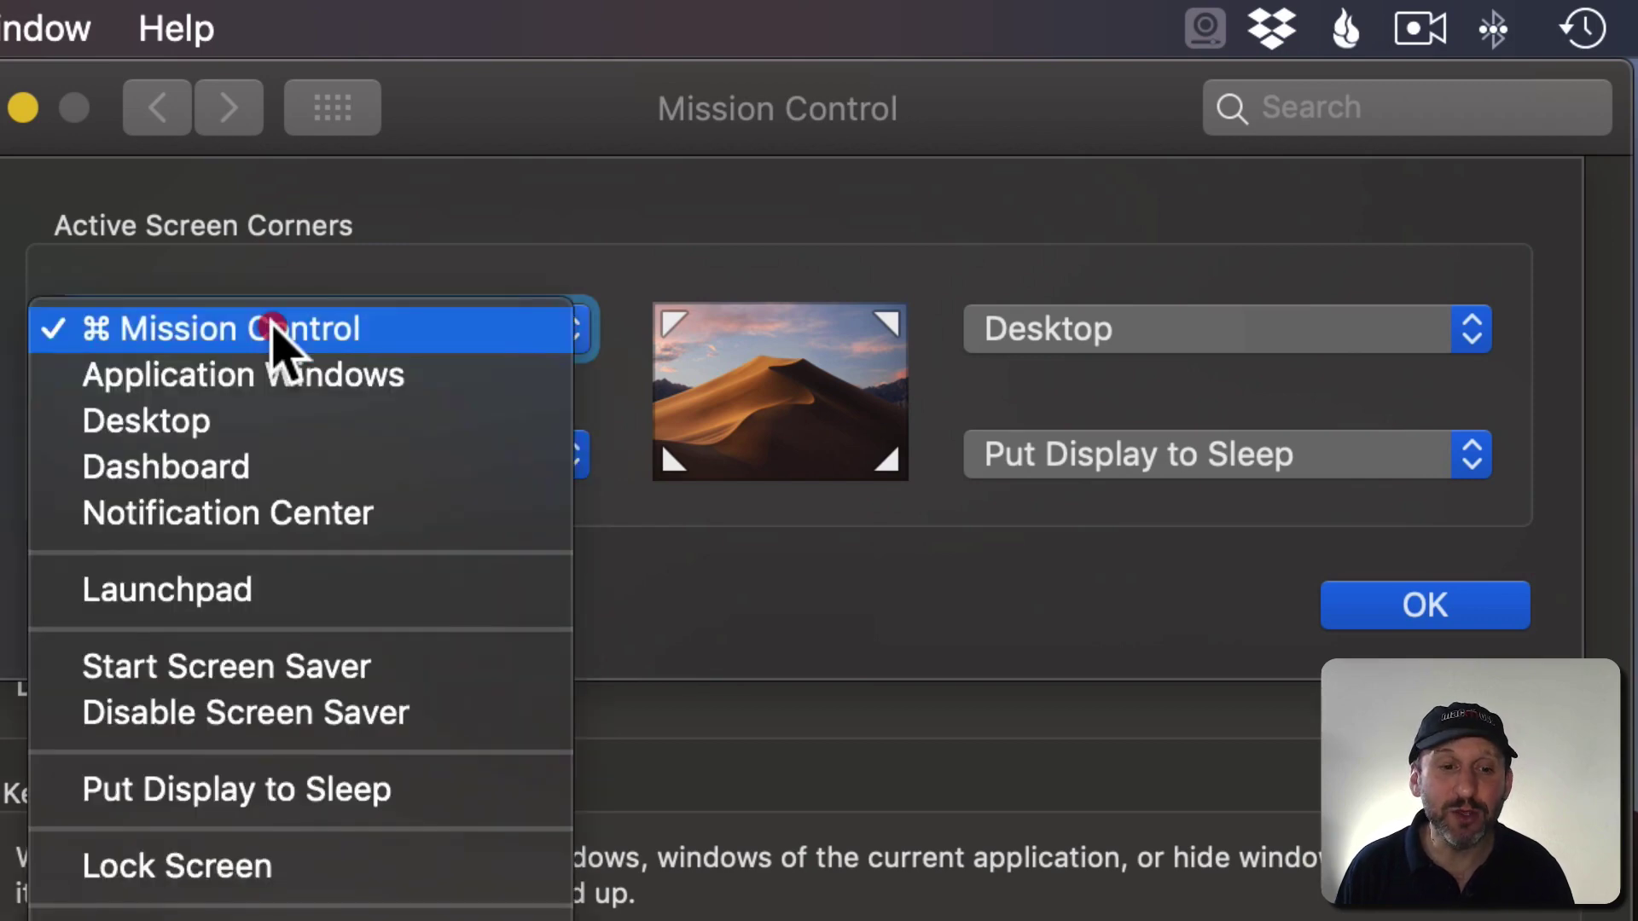
key(alt)
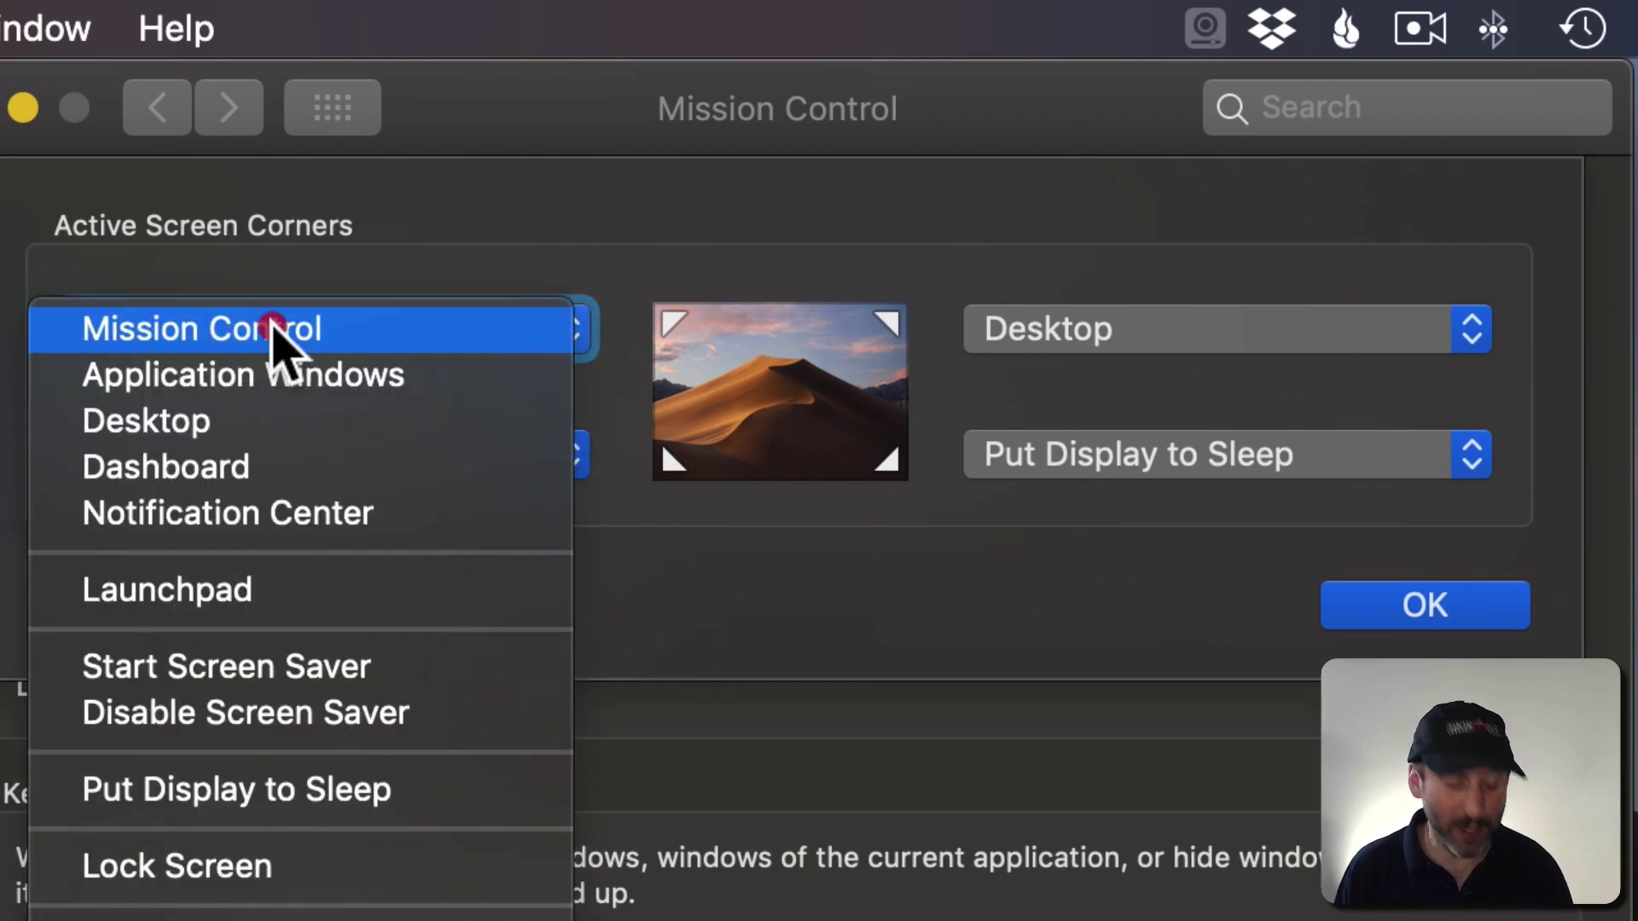
key(shift)
key(shift)
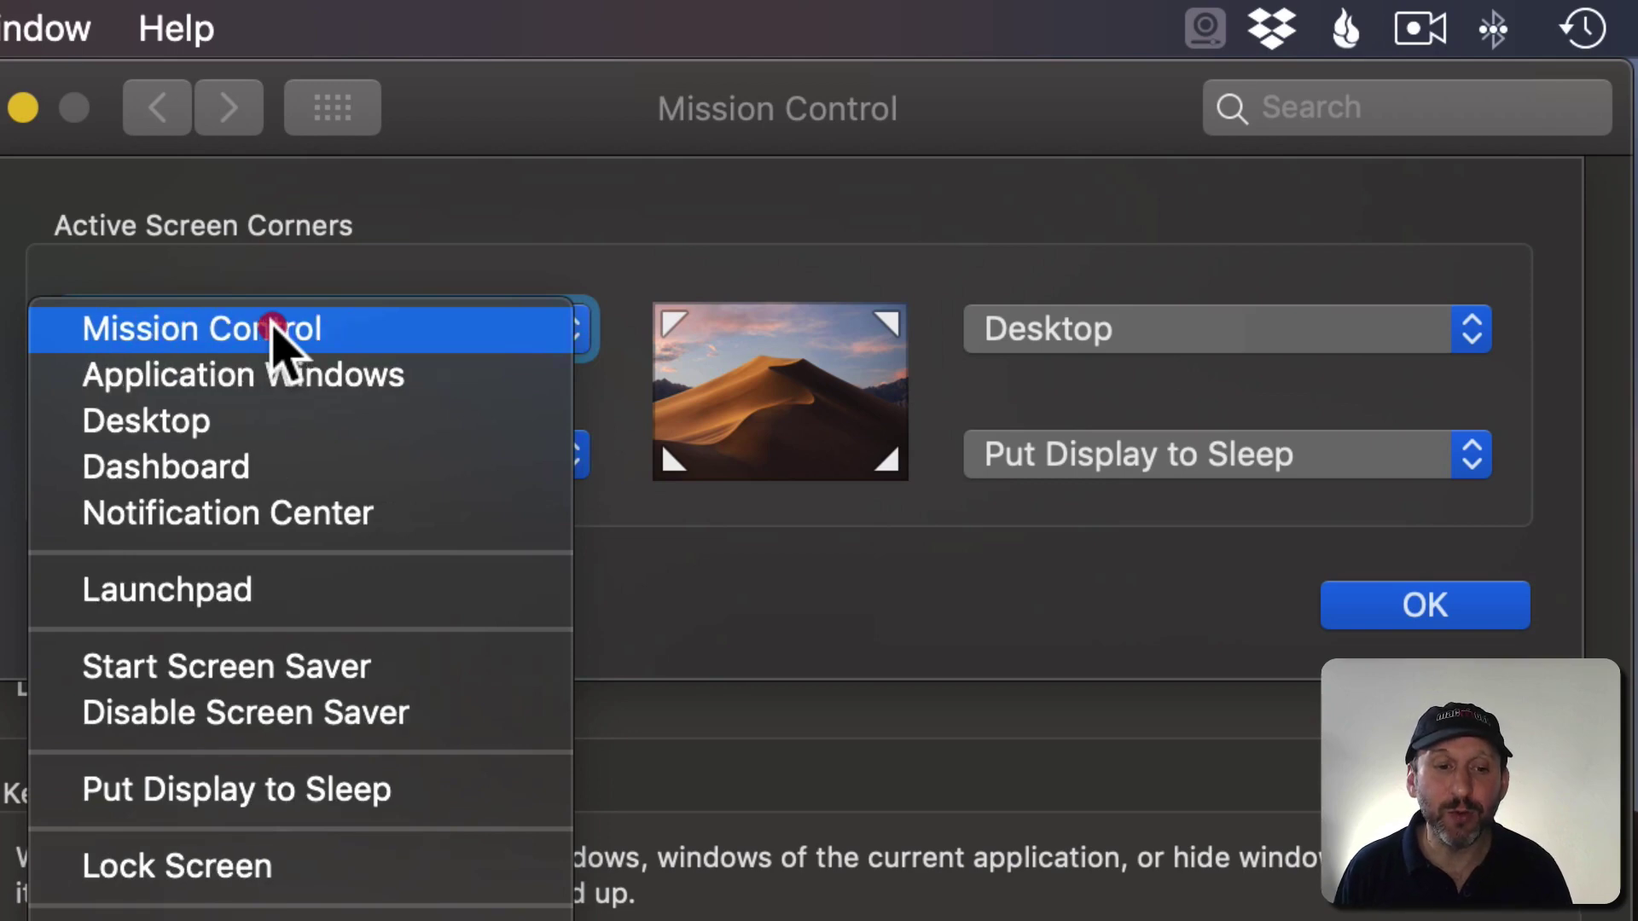
key(ctrl)
key(ctrl)
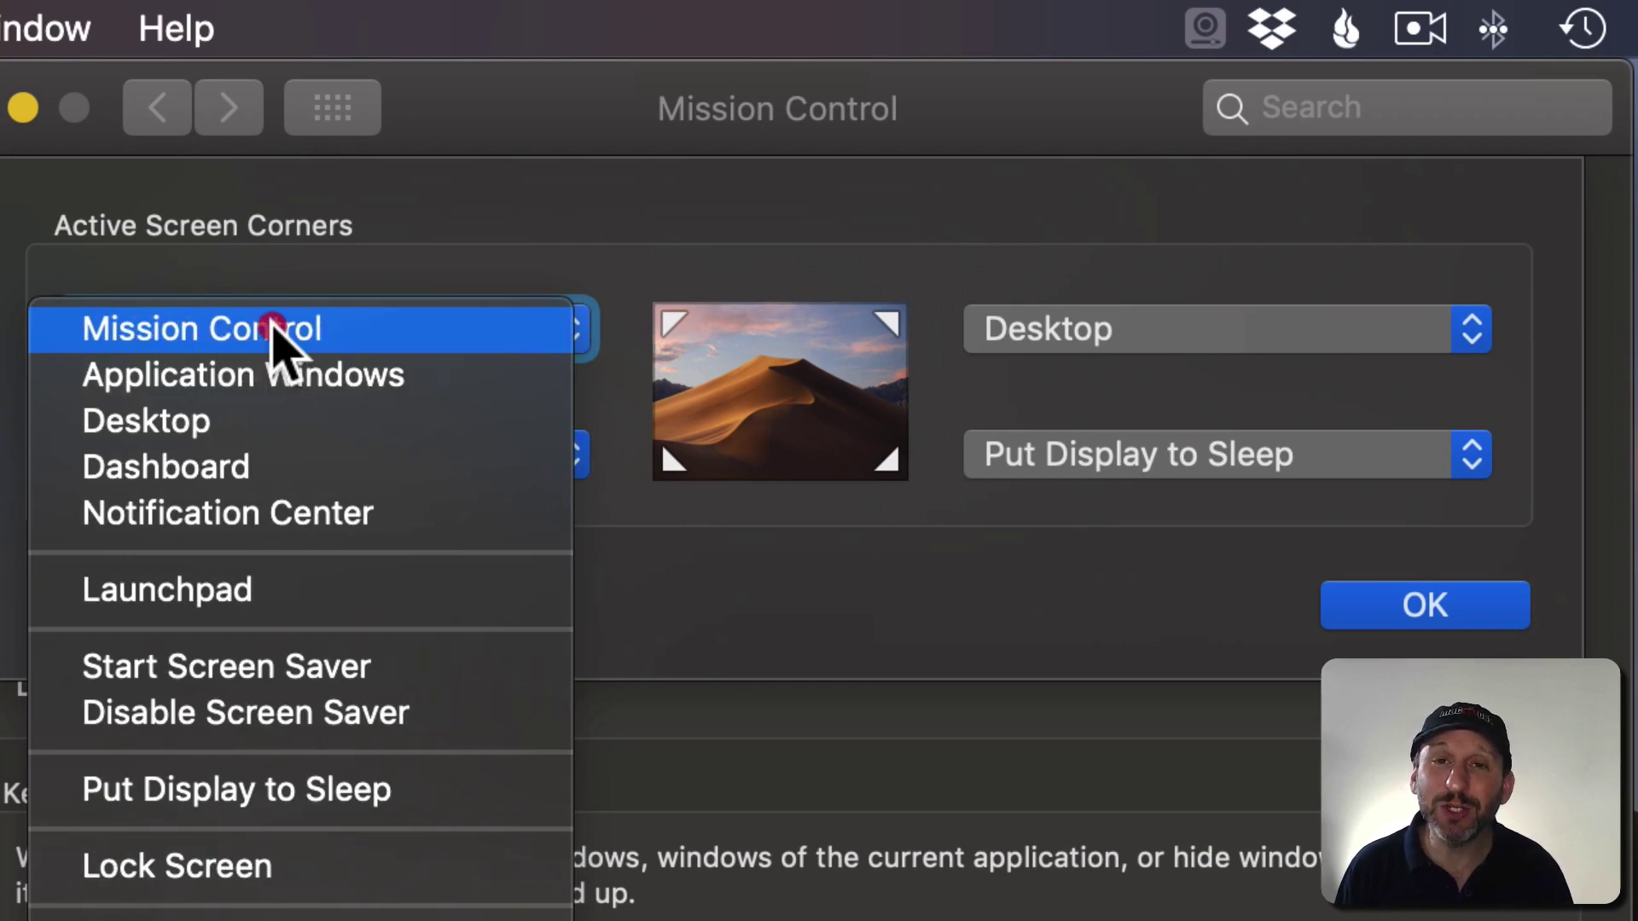
key(alt+super)
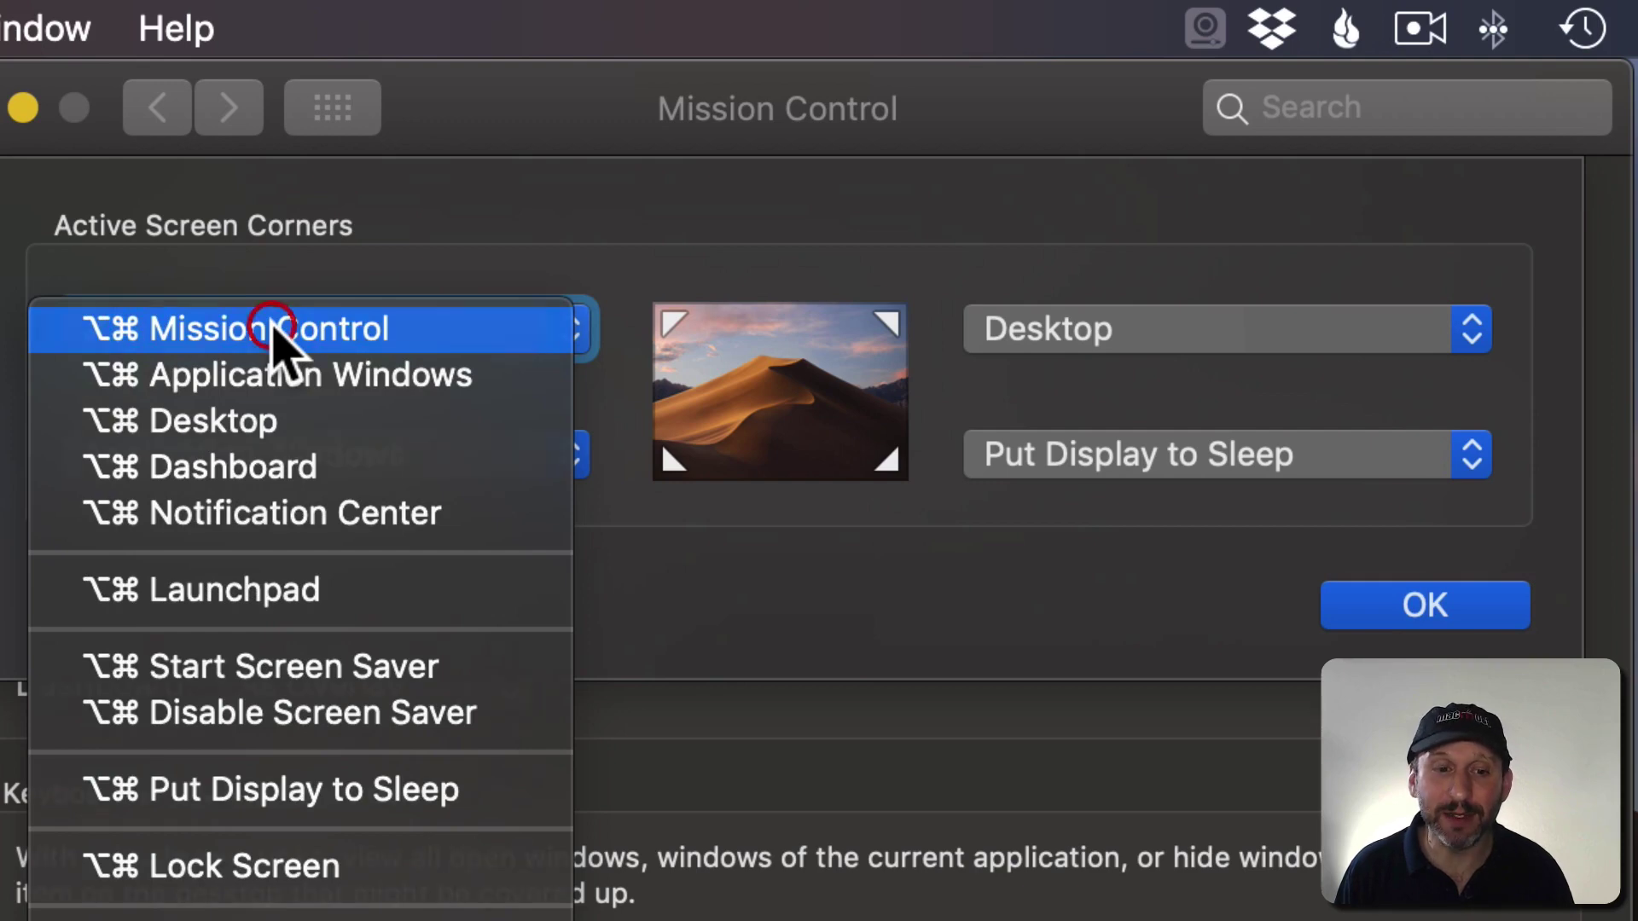
alt+super+click(274, 328)
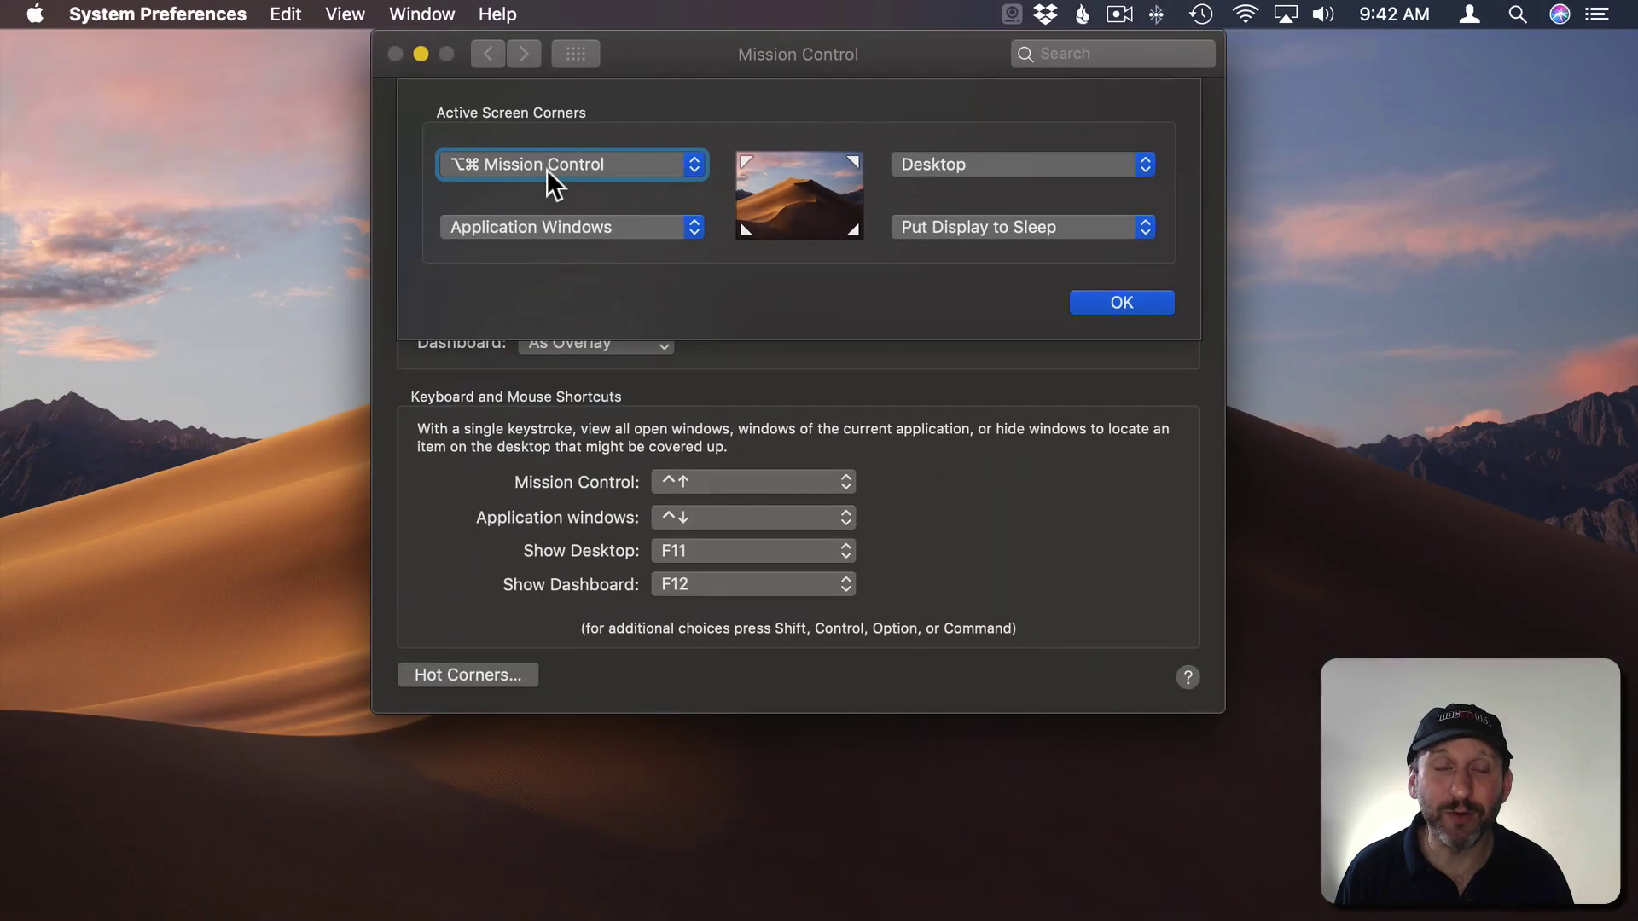
Confirm the hot corners and open the Displays preferences
click(1138, 298)
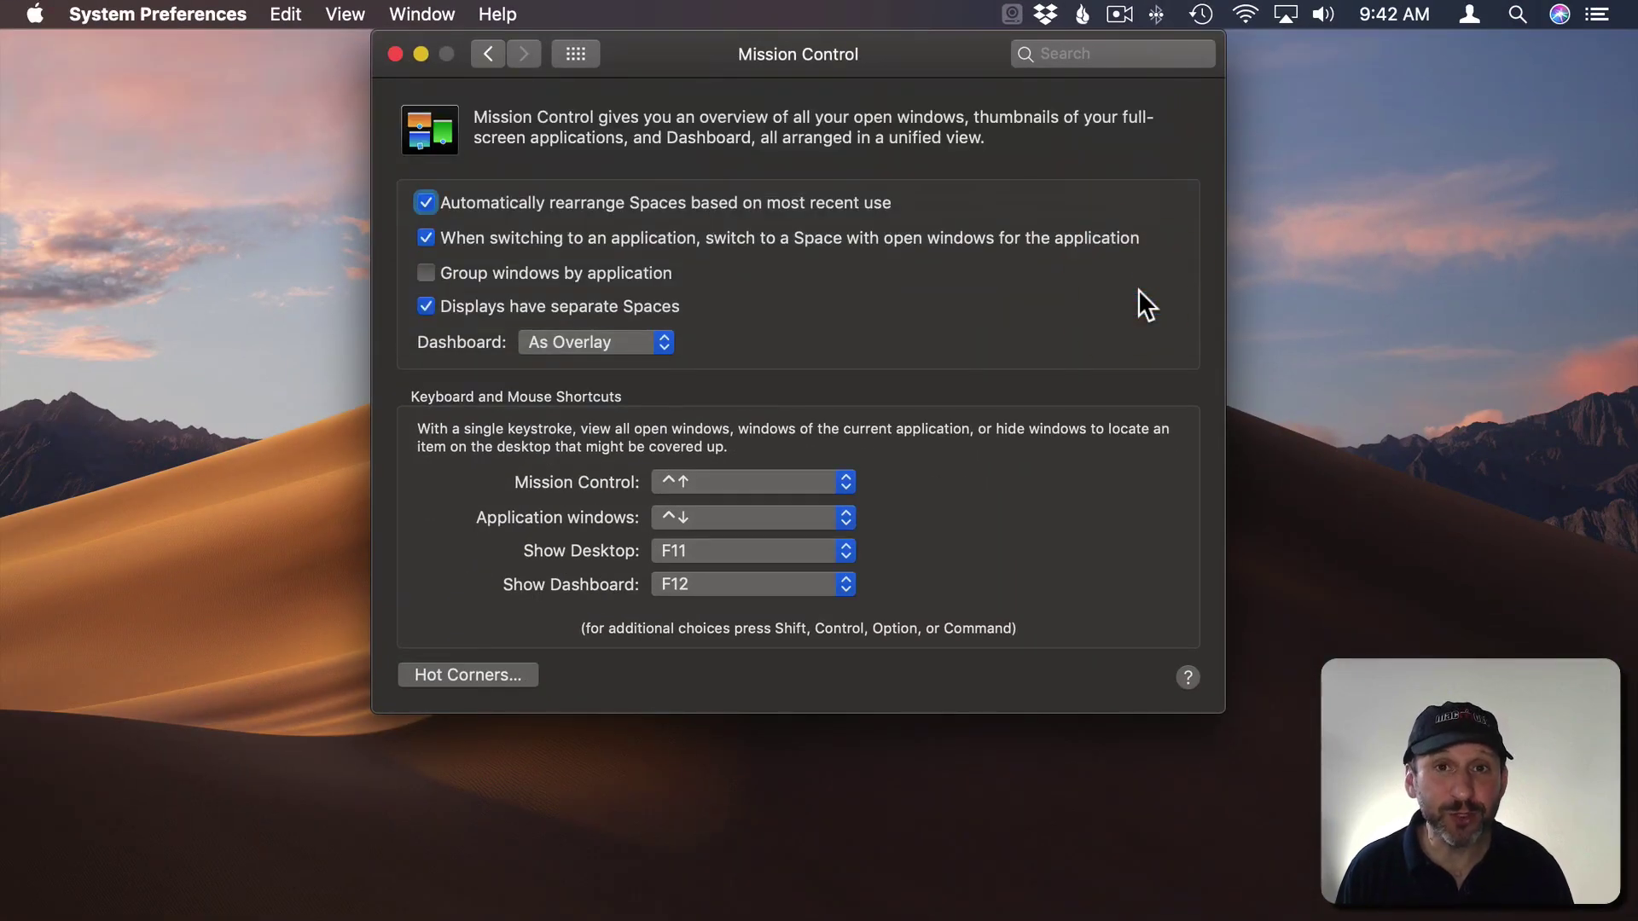
click(583, 53)
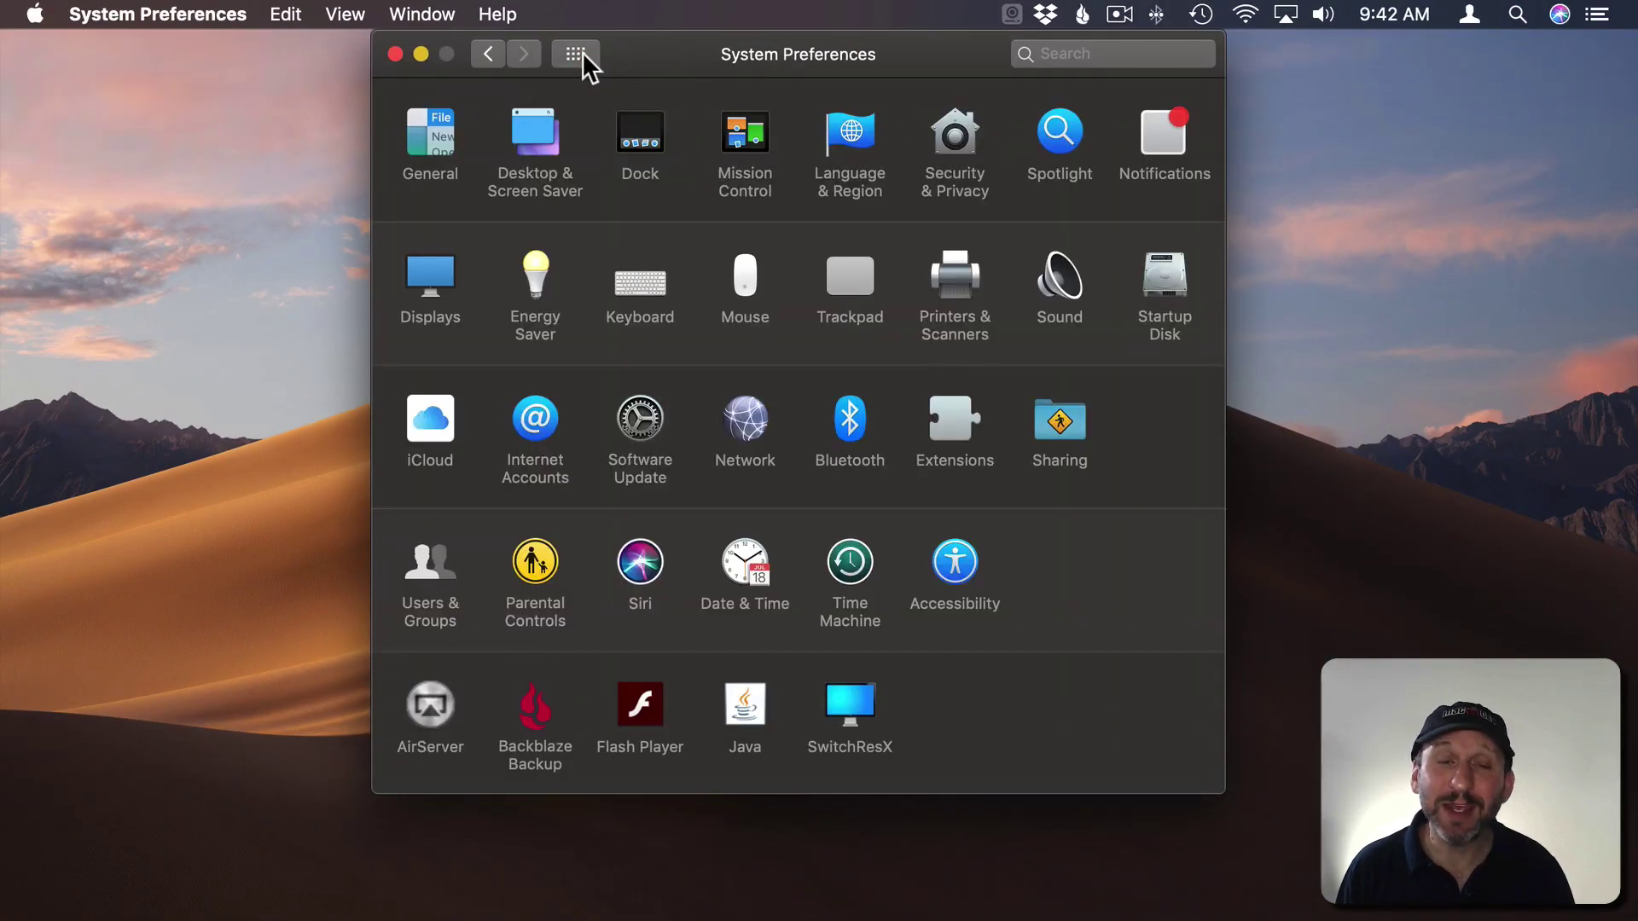
click(434, 281)
In Arrangement, drop the centre display below the side displays and move the menu bar onto it
click(731, 136)
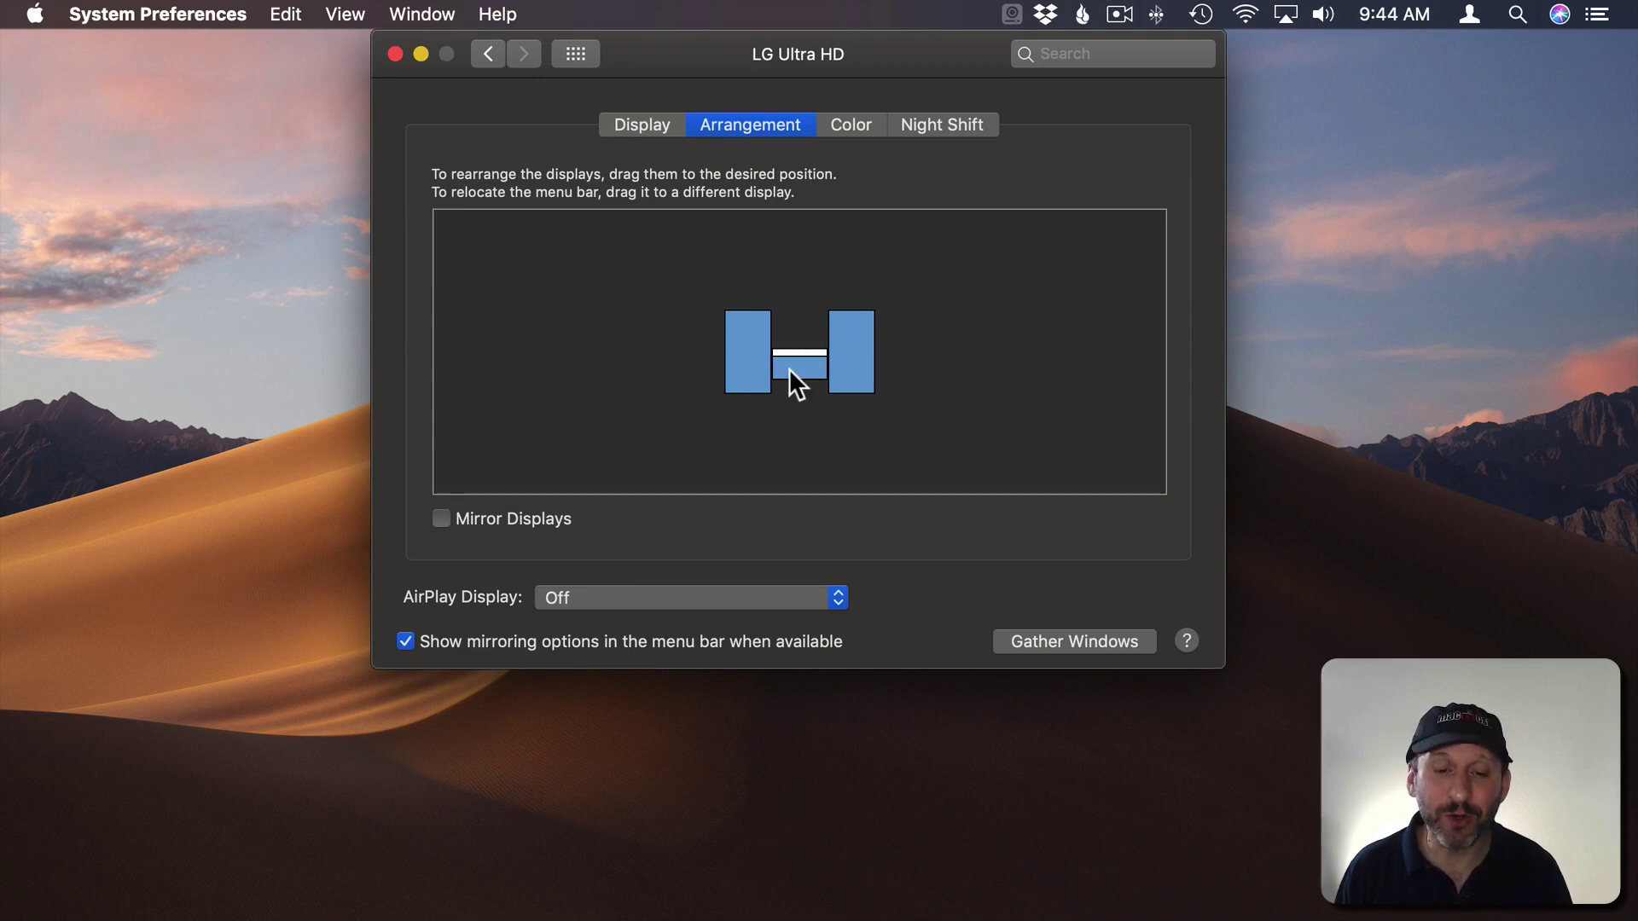
drag(785, 356, 793, 399)
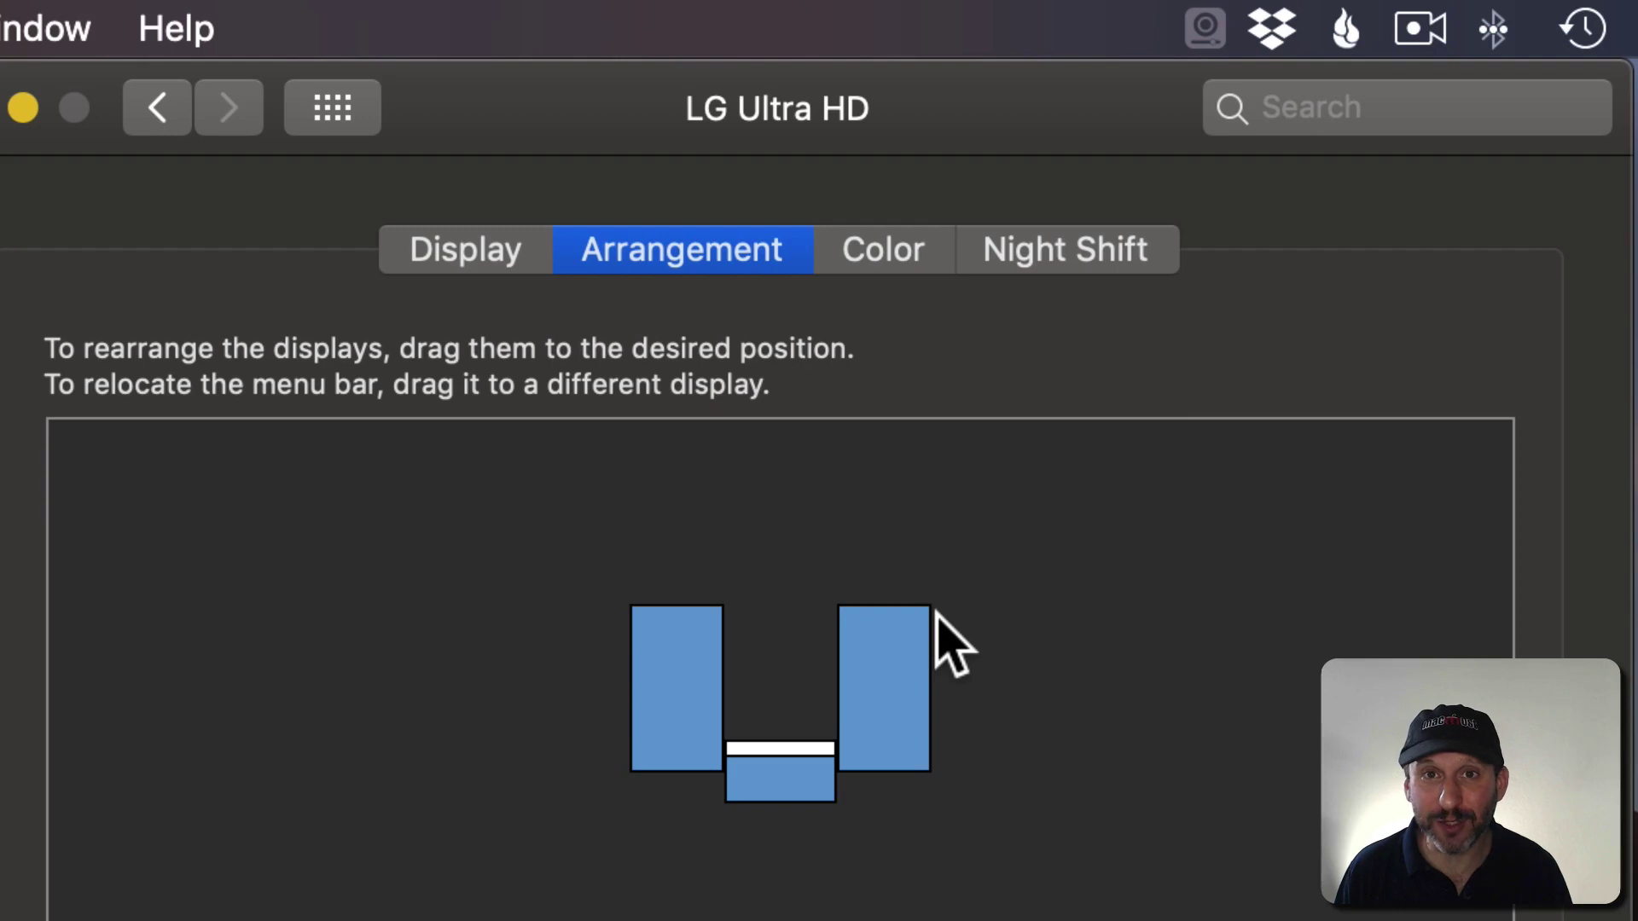
drag(777, 718, 777, 732)
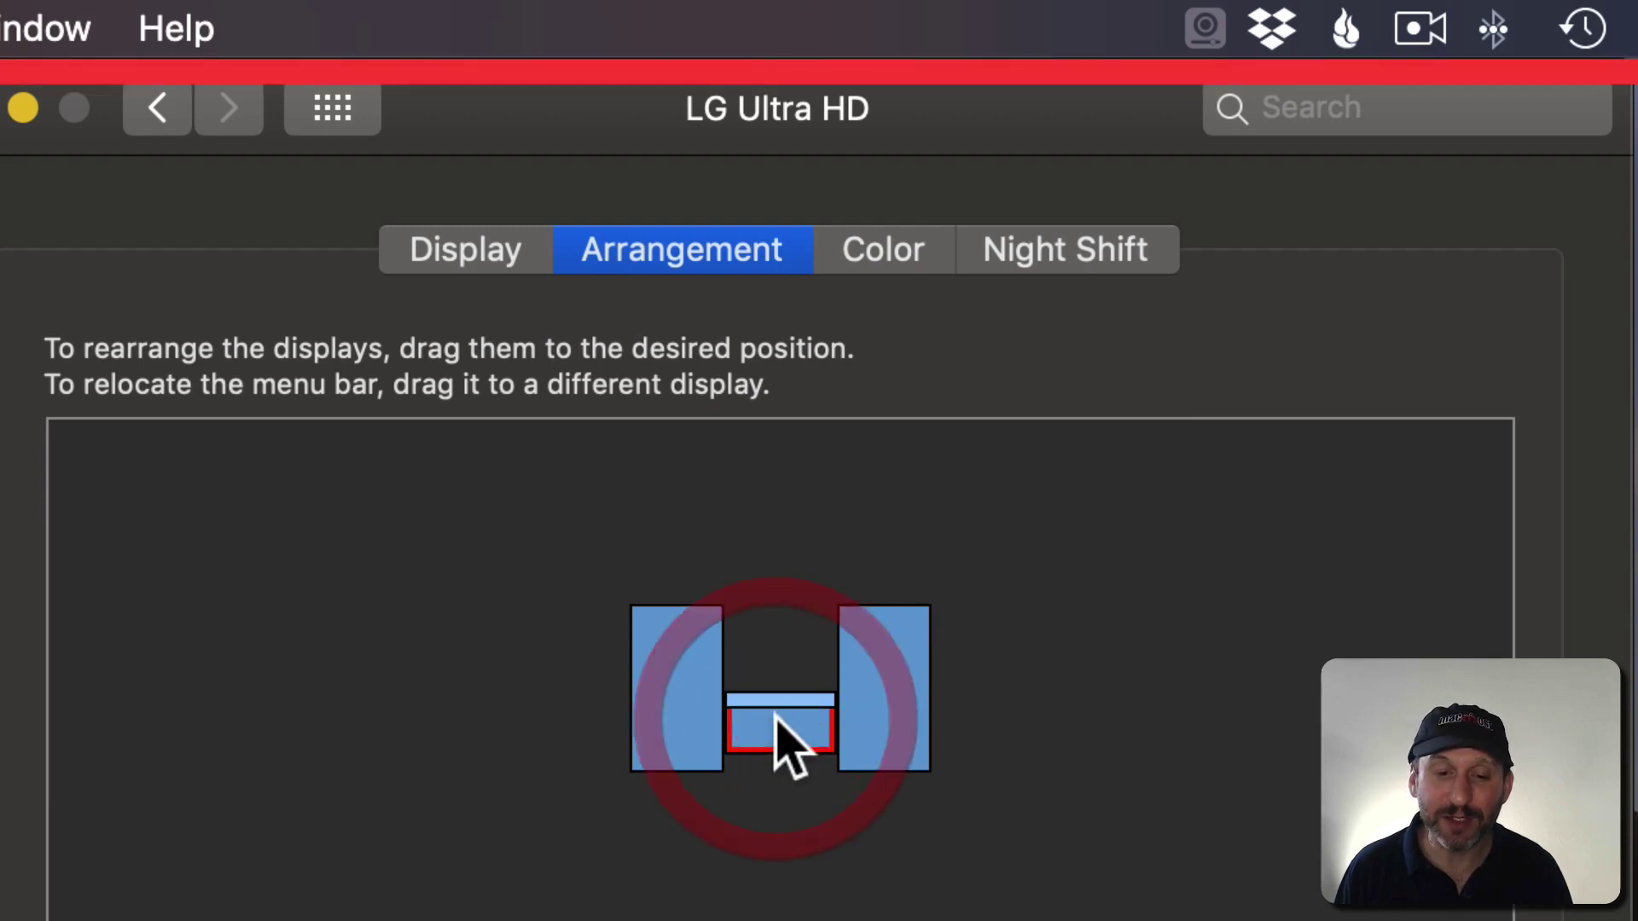